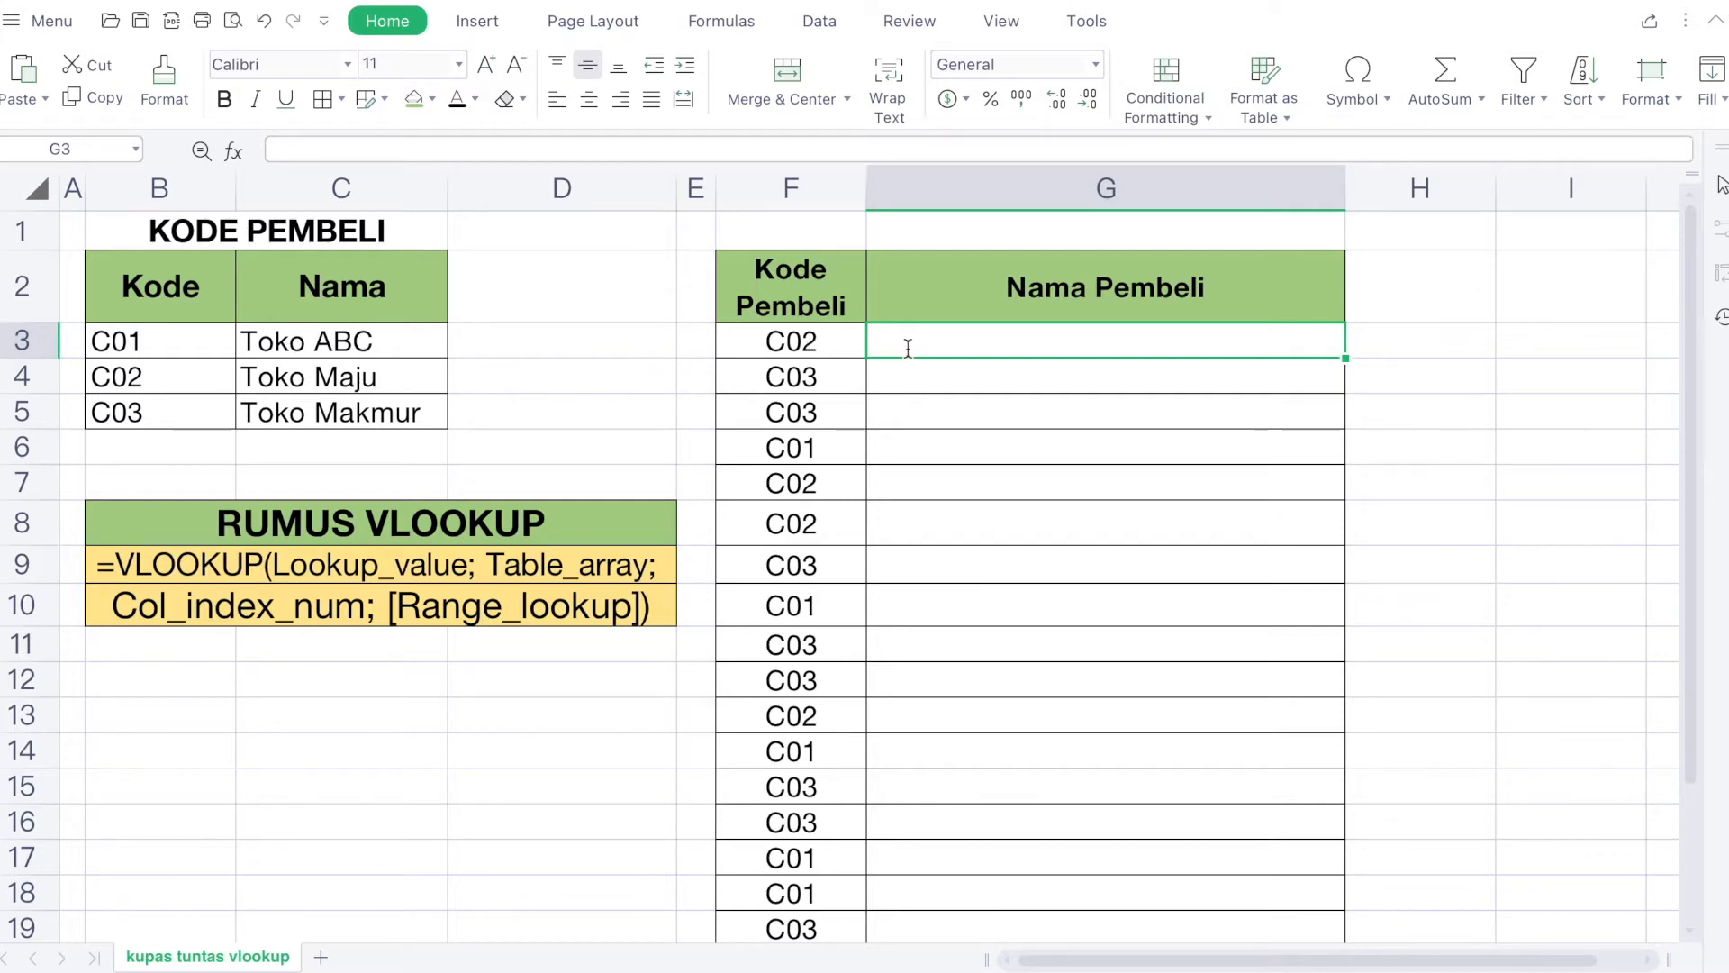
Step: Enter Toko Maju as the buyer name in cell G3
text(Toko Maju)
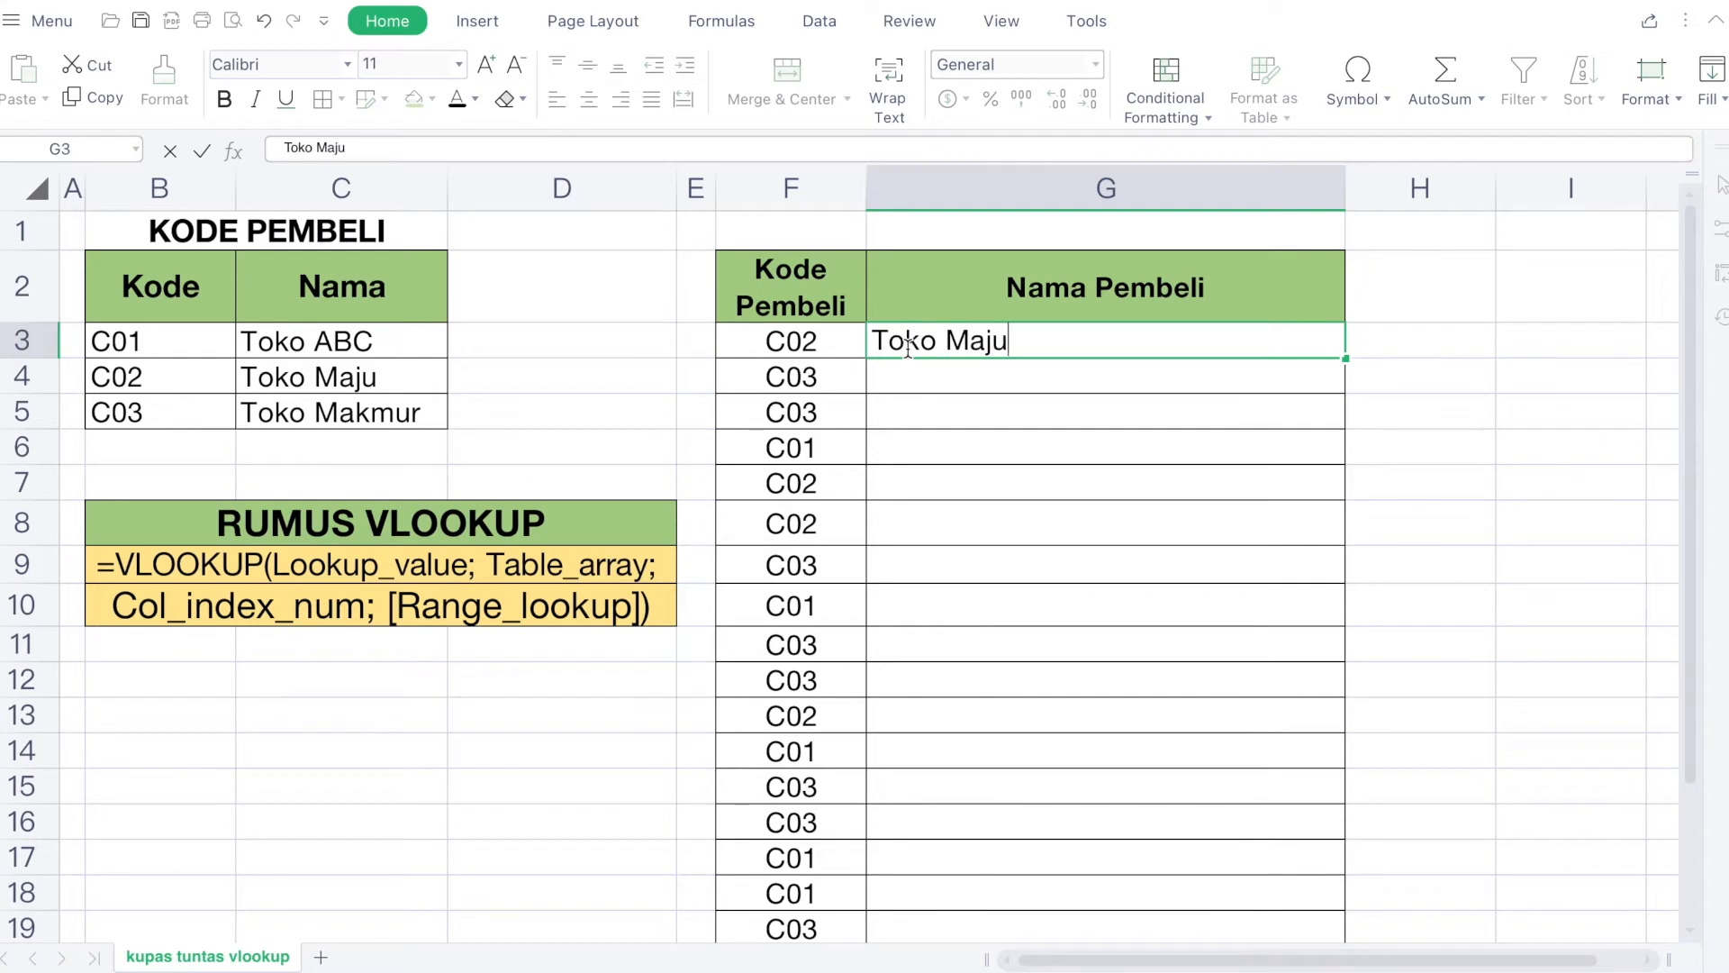
key(Return)
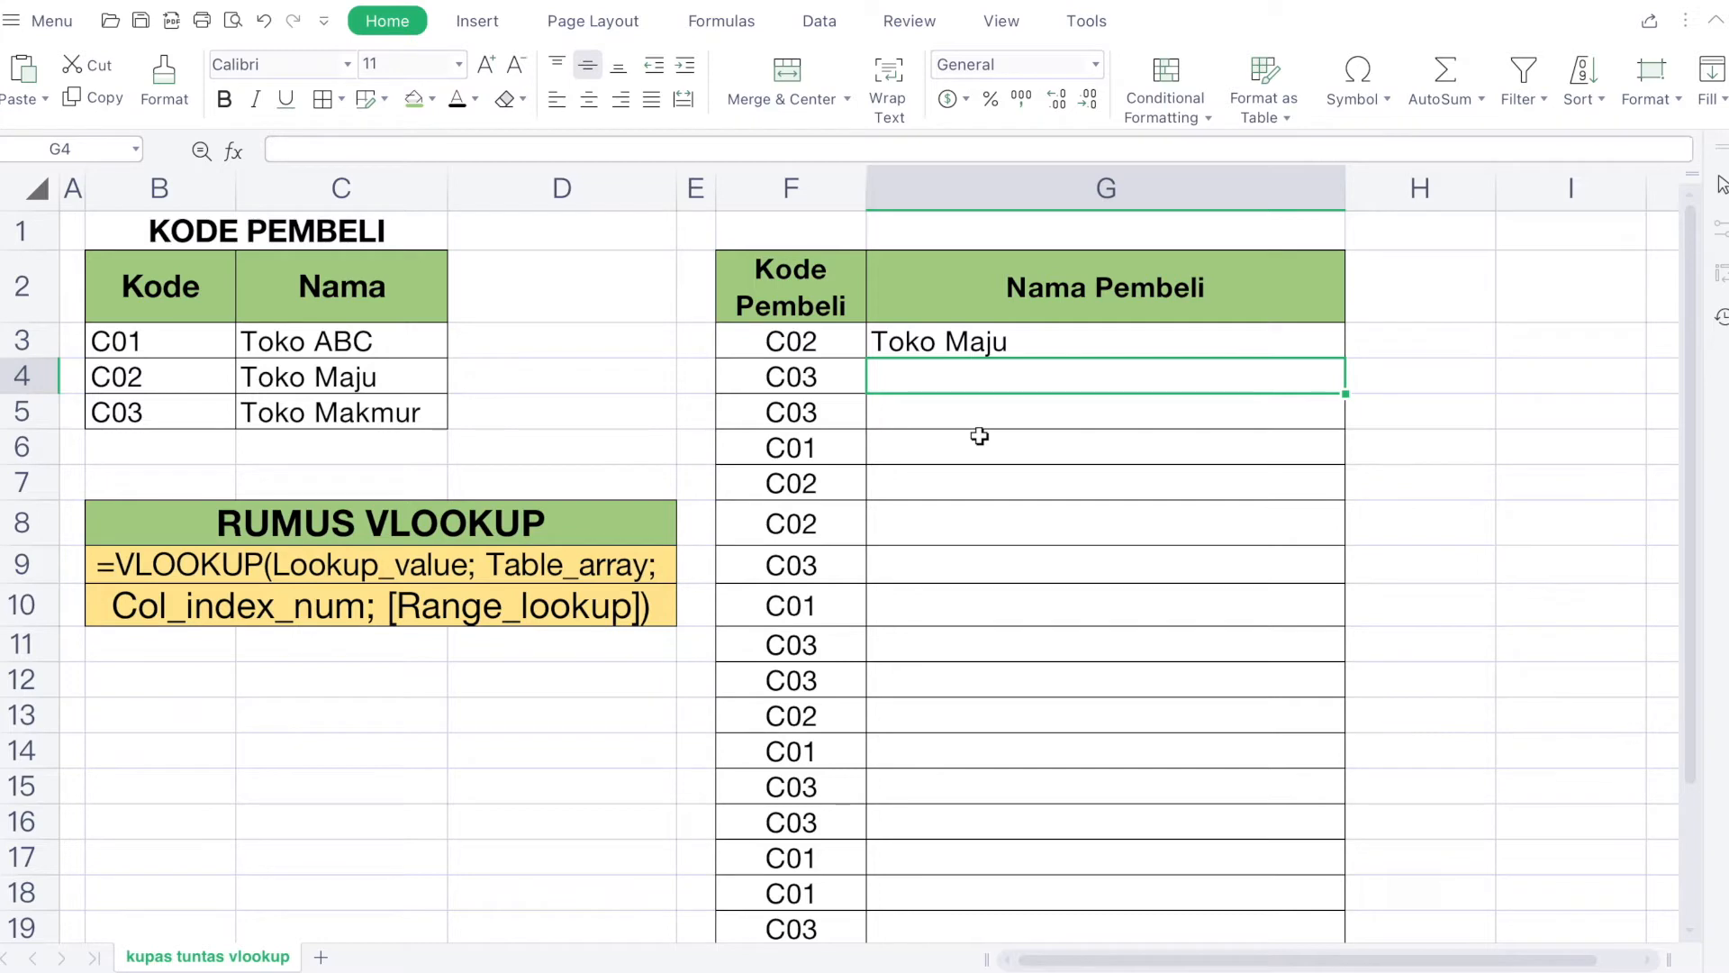
Step: Look through the Kode Pembeli list down to its last row and return to the start of the sheet
scroll(979, 436, down, 5)
scroll(979, 436, up, 5)
scroll(857, 391, down, 4)
scroll(859, 397, down, 5)
scroll(858, 397, up, 3)
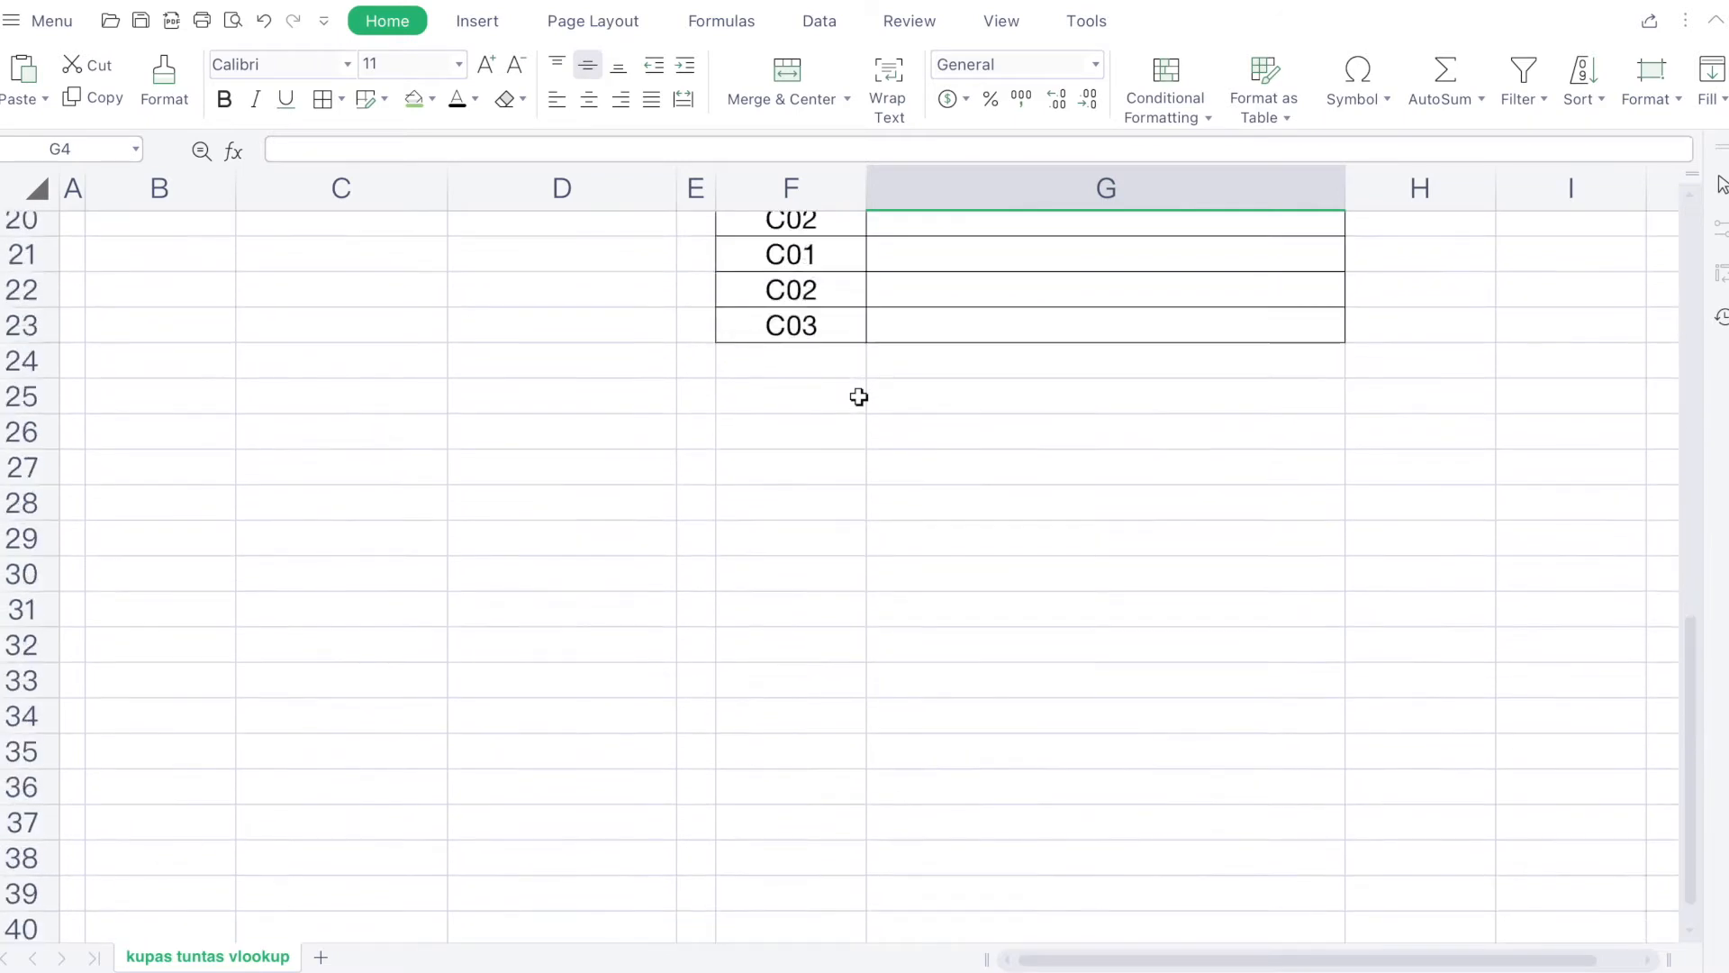
scroll(858, 397, up, 6)
scroll(859, 397, right, 1)
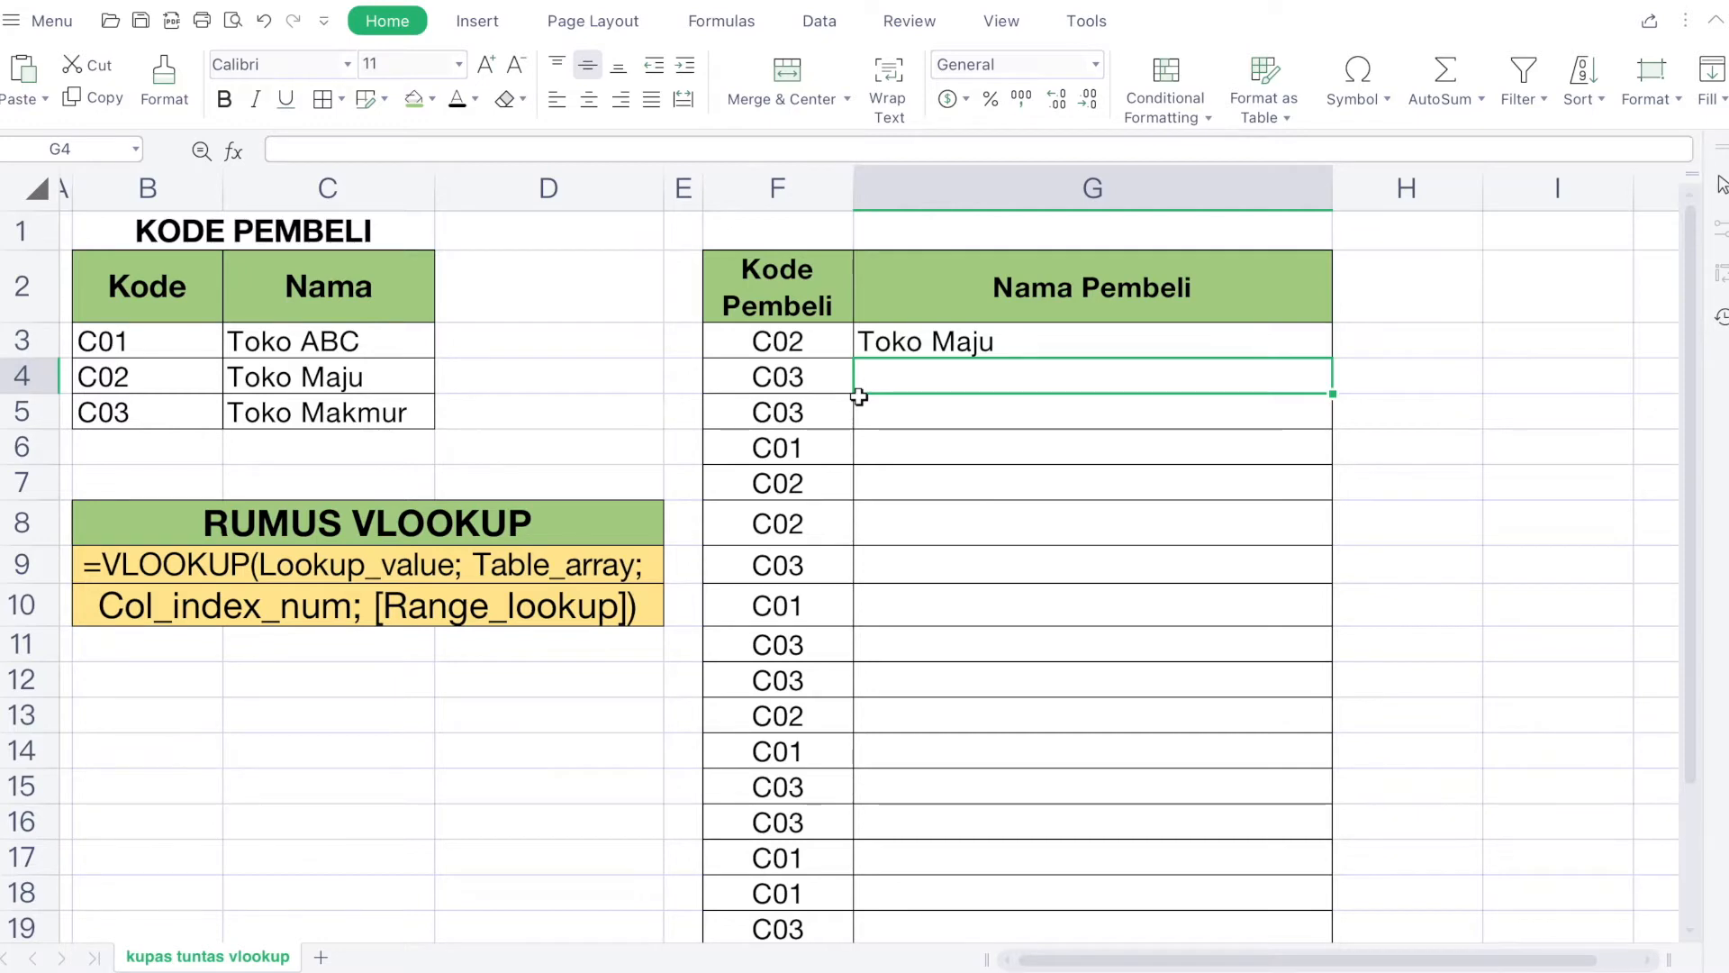
Step: Replace the content of G3 with the start of a VLOOKUP formula that uses F3 as the lookup value
click(1020, 345)
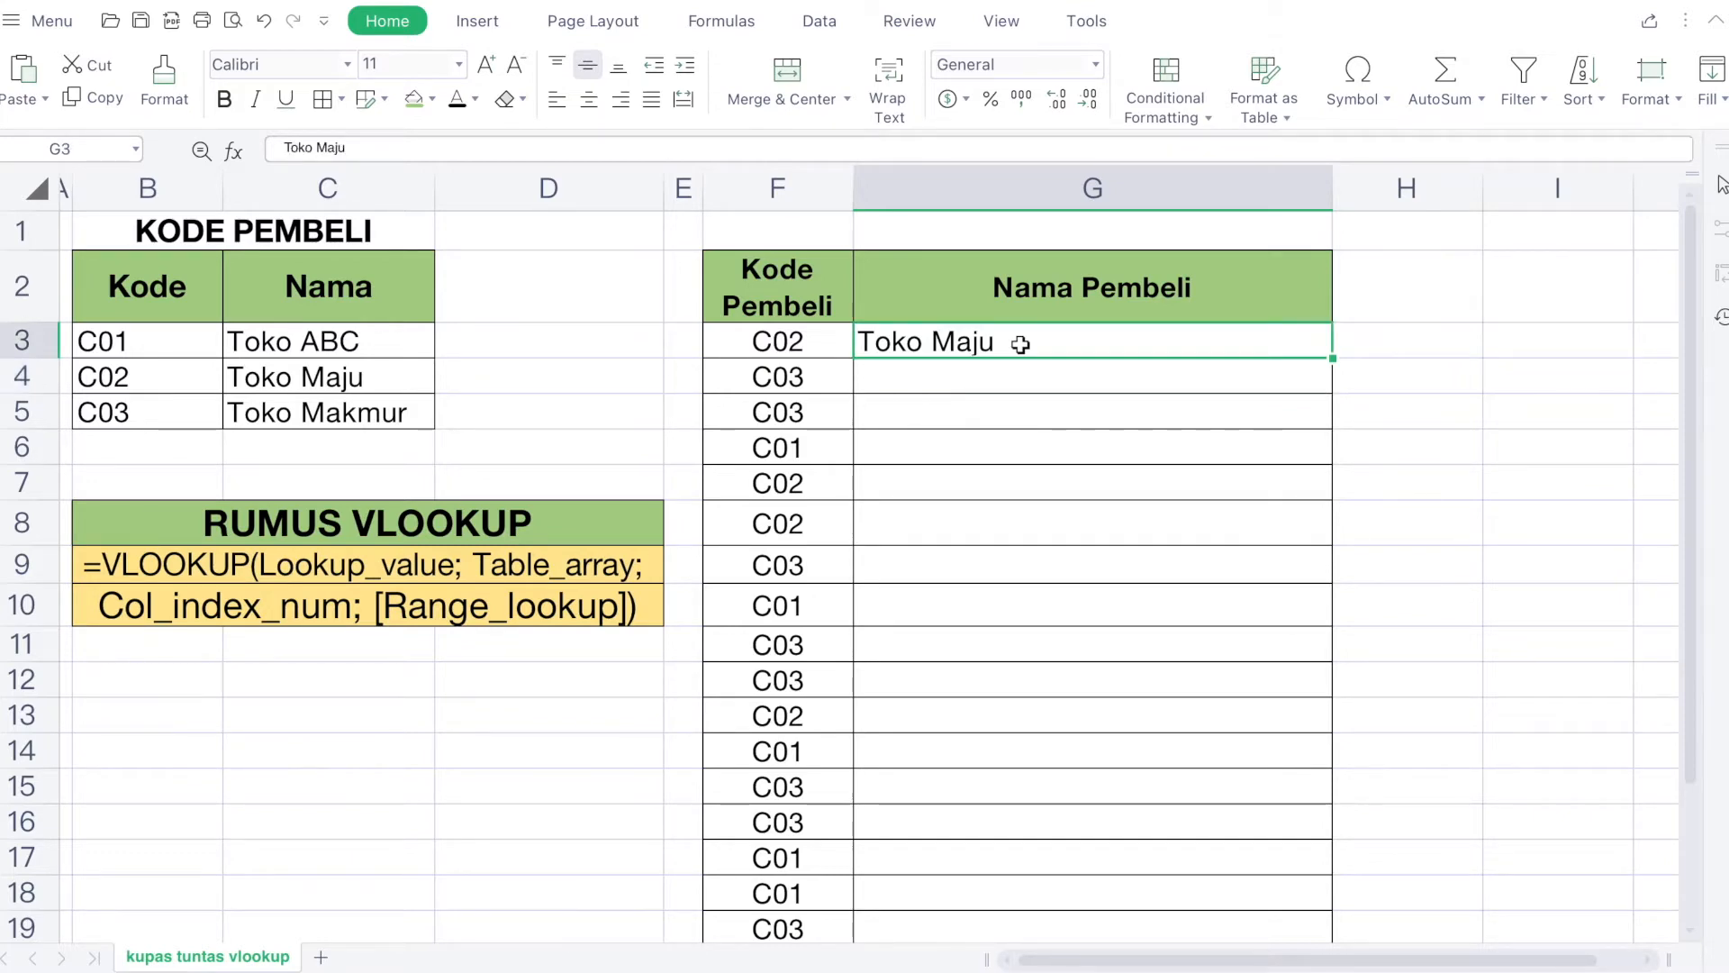
key(Delete)
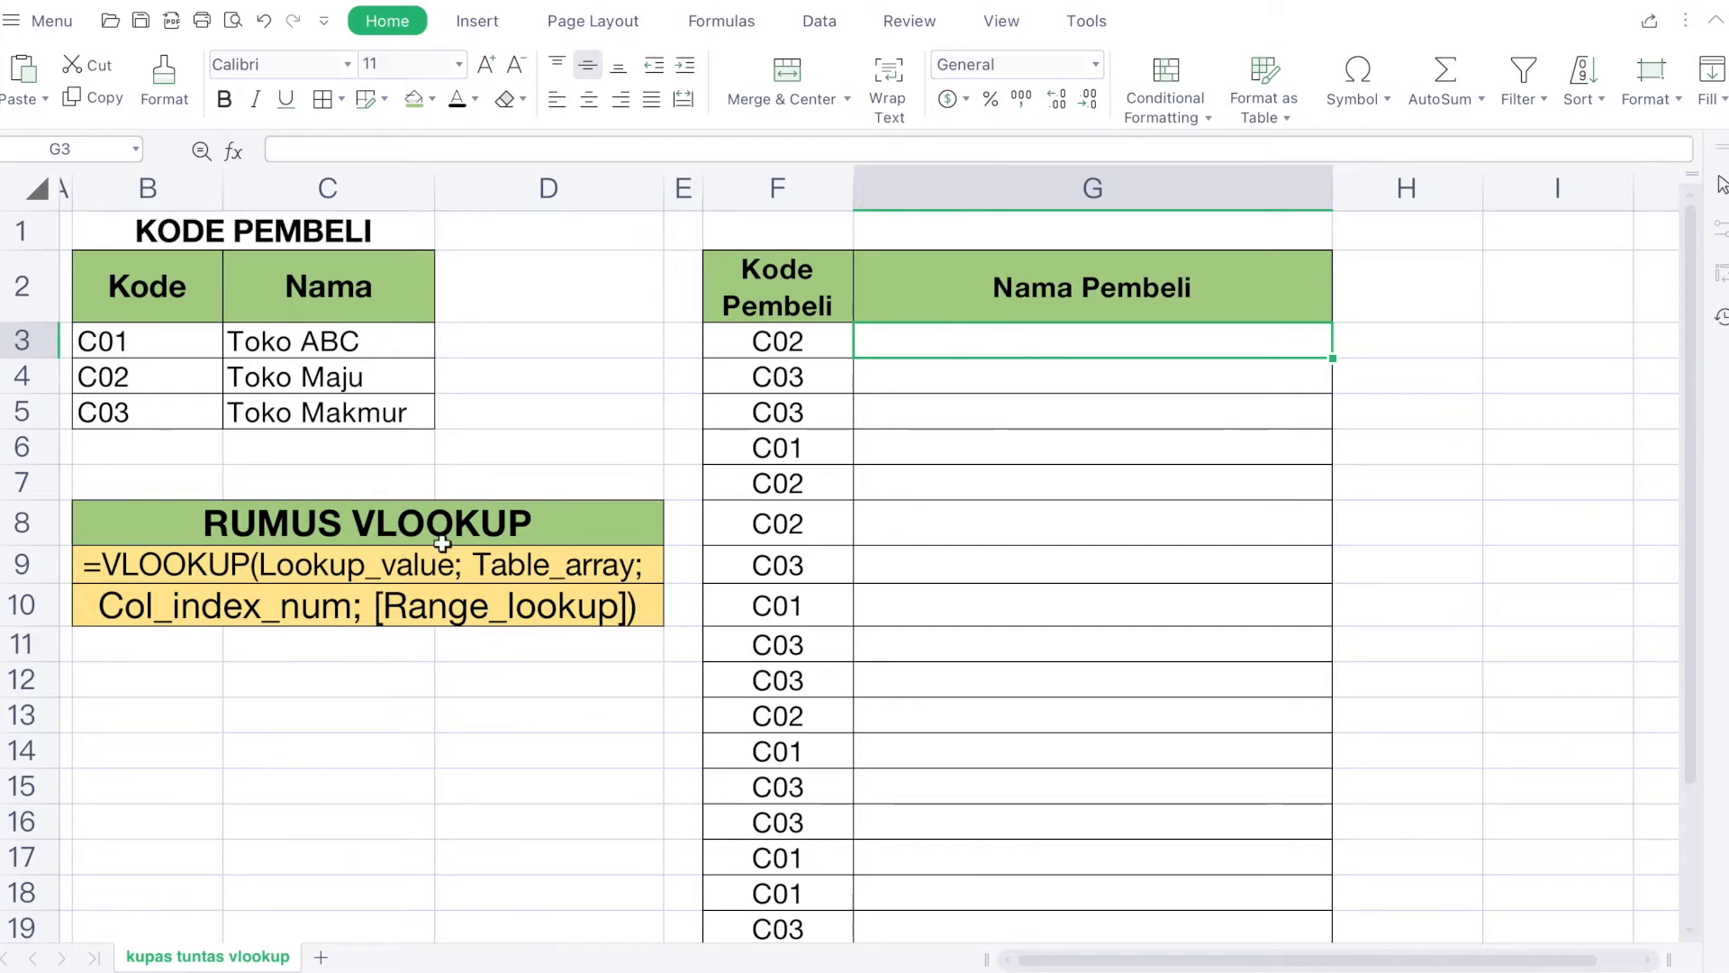
text(=)
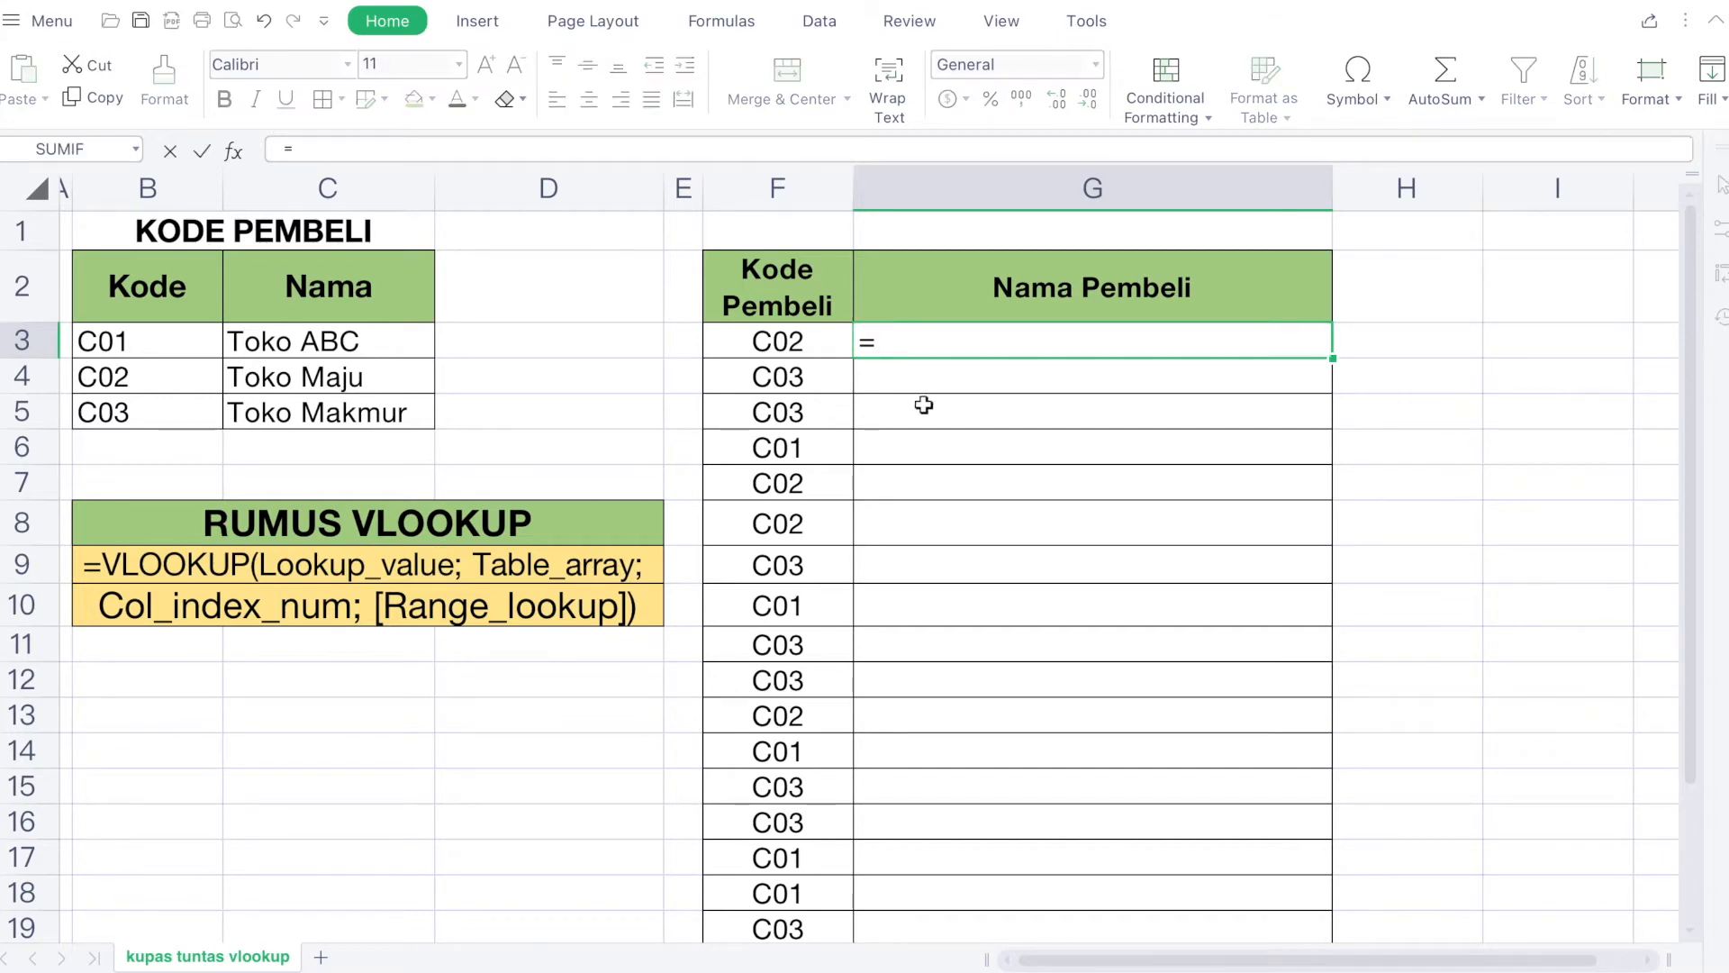
text(vlookup()
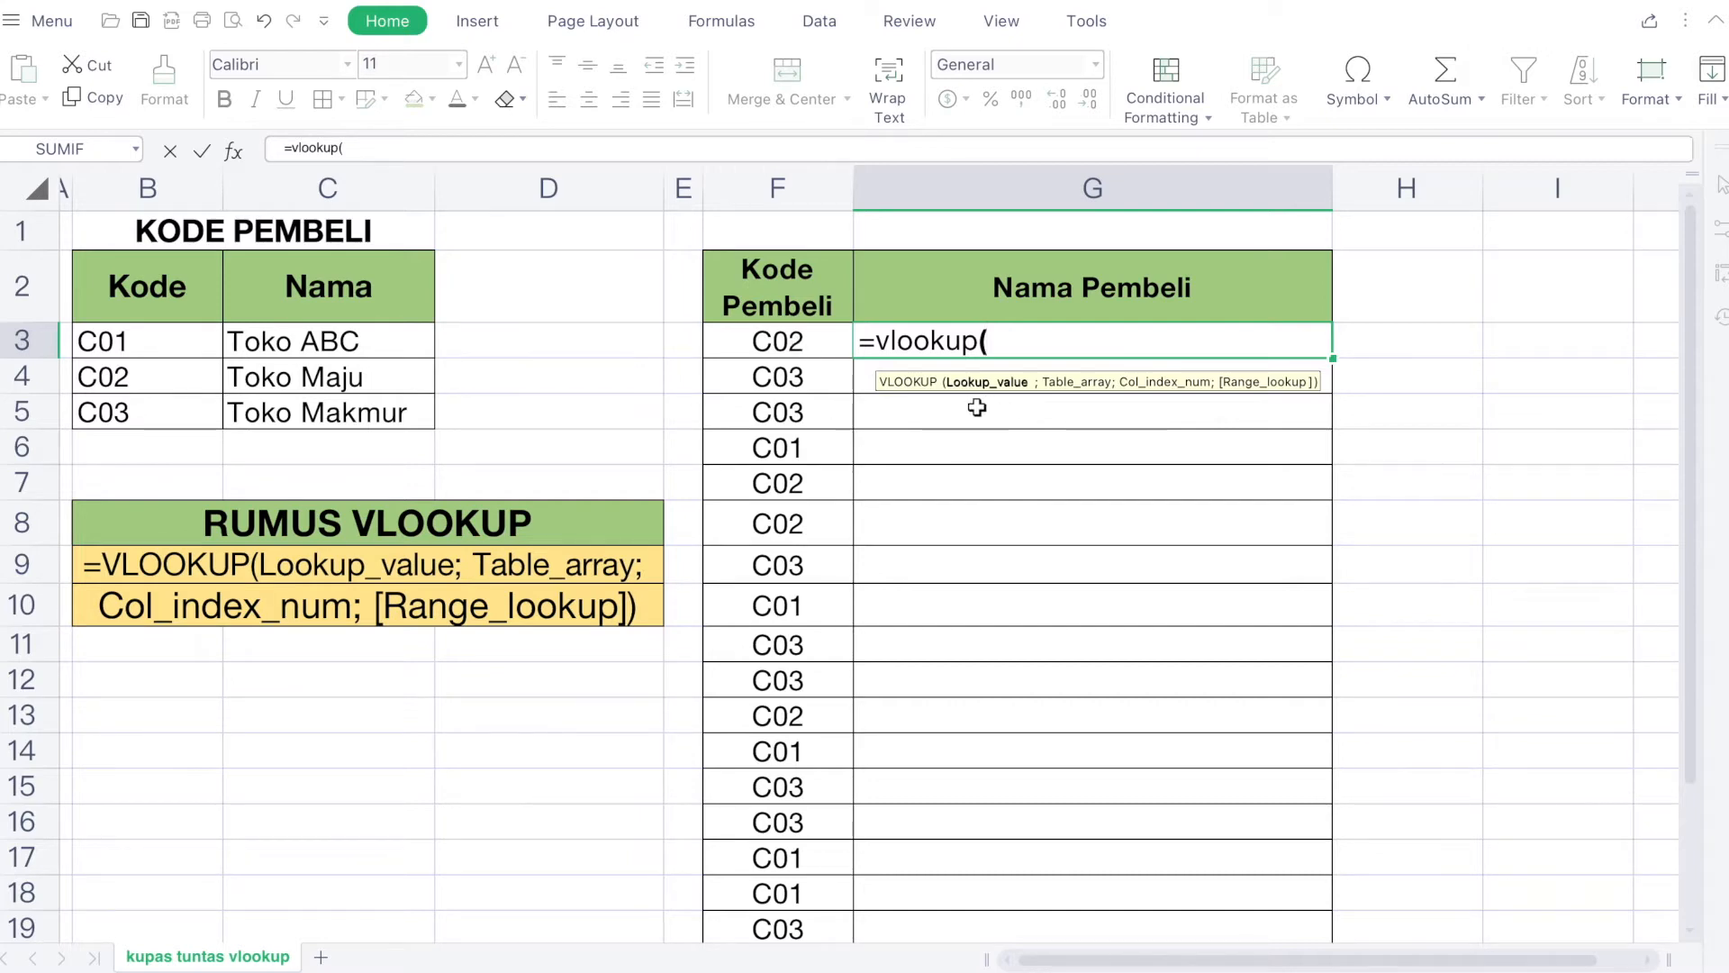
click(822, 338)
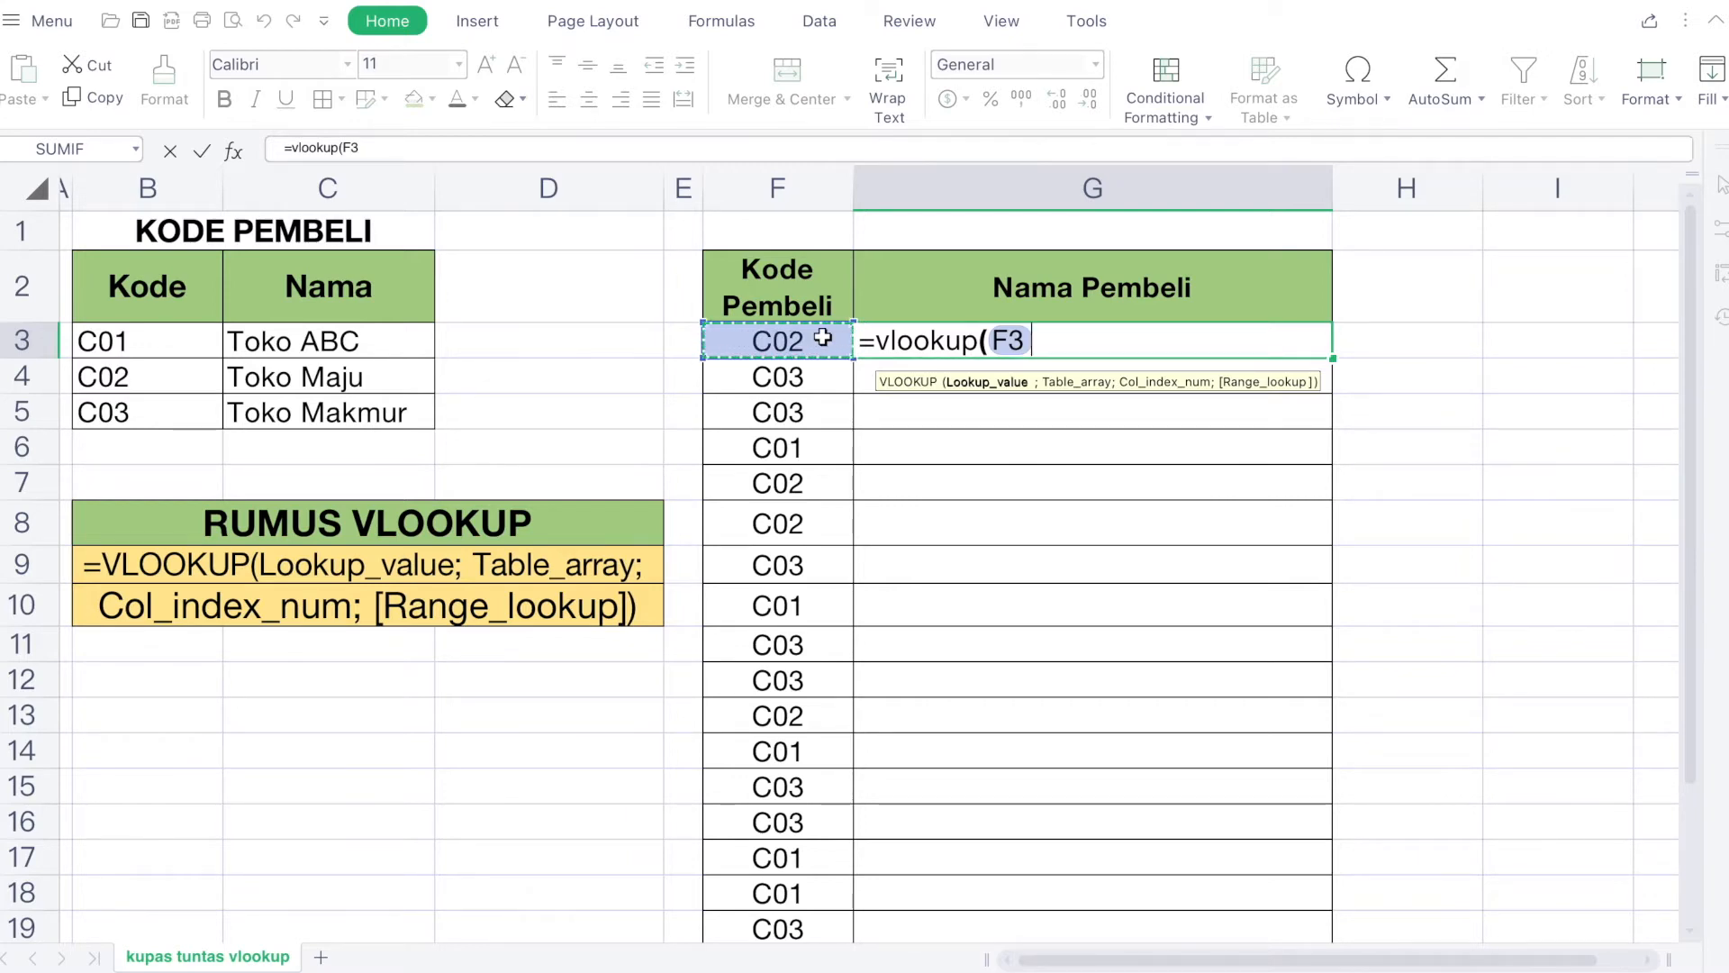
text(;)
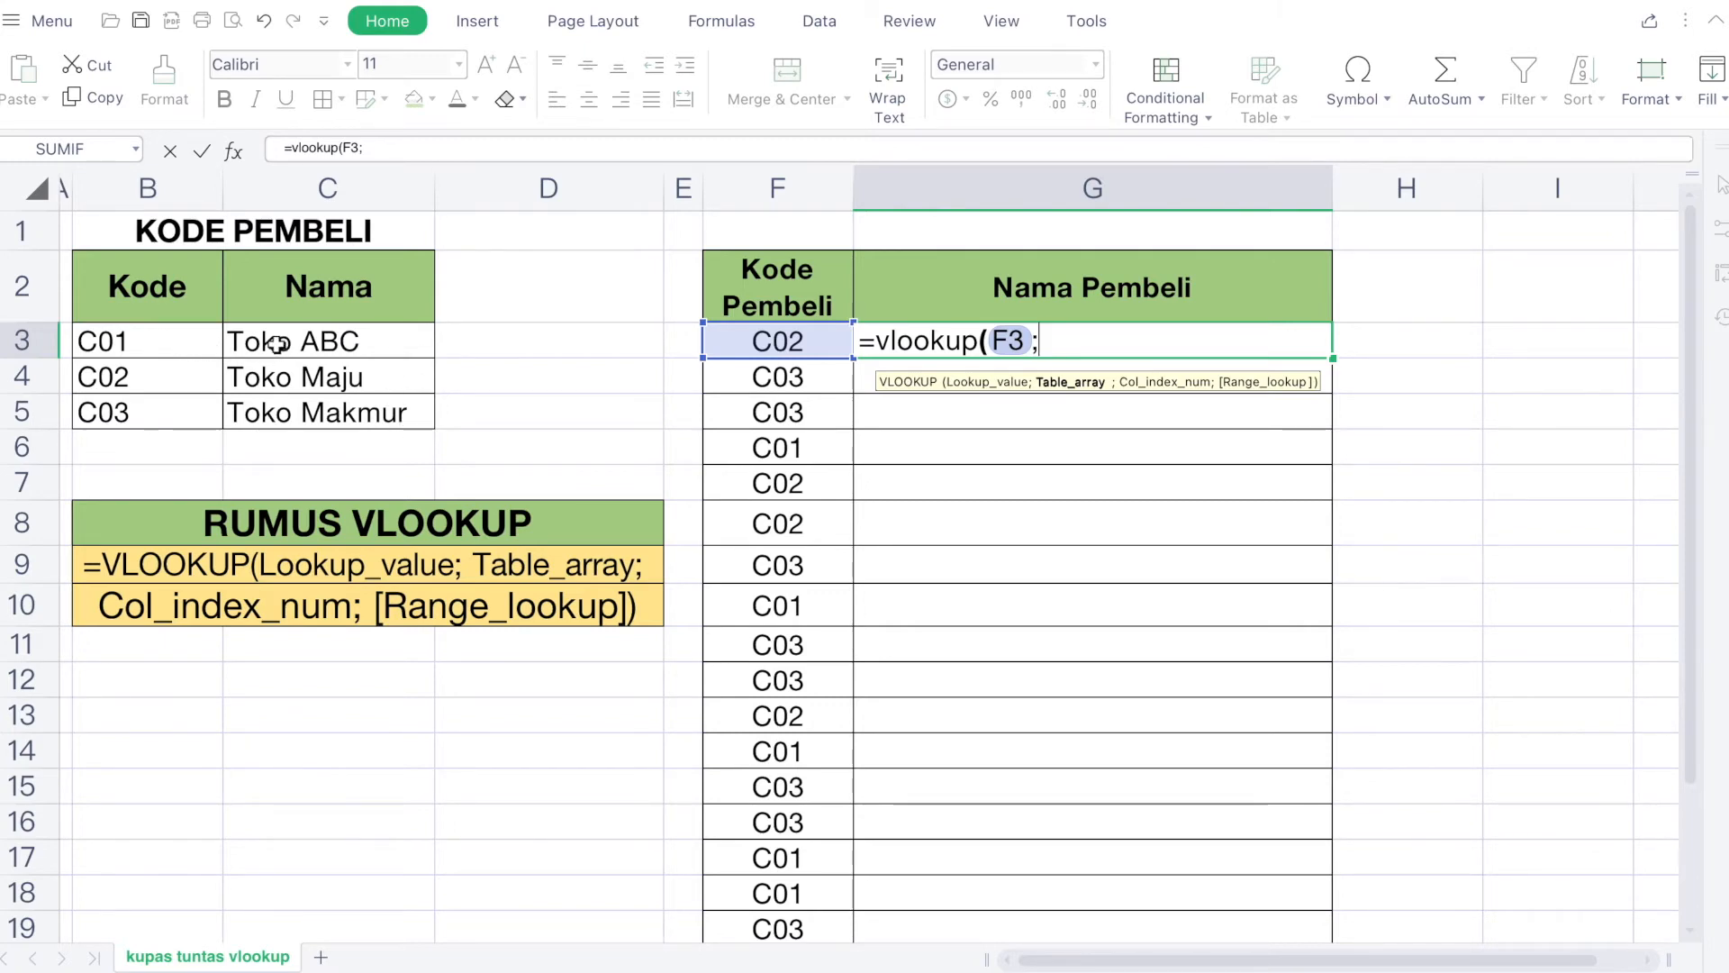
Step: Complete the G3 VLOOKUP formula with table array B3:C5, column index 2 and FALSE for an exact match
click(180, 341)
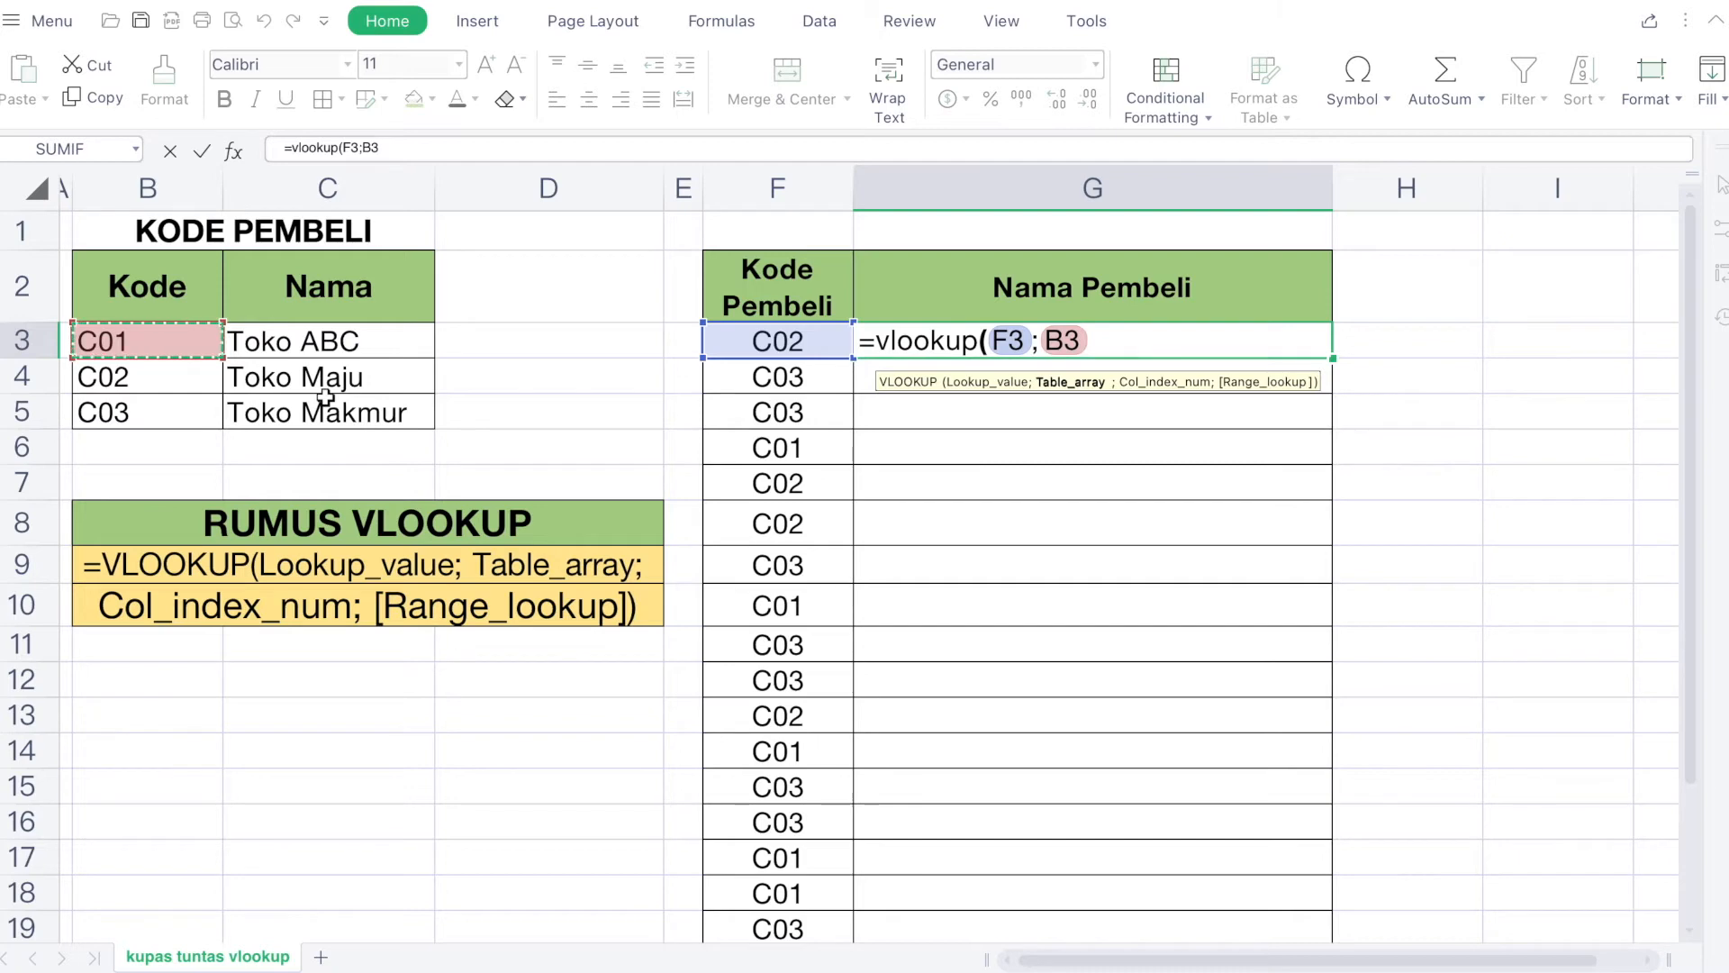
shift+click(373, 414)
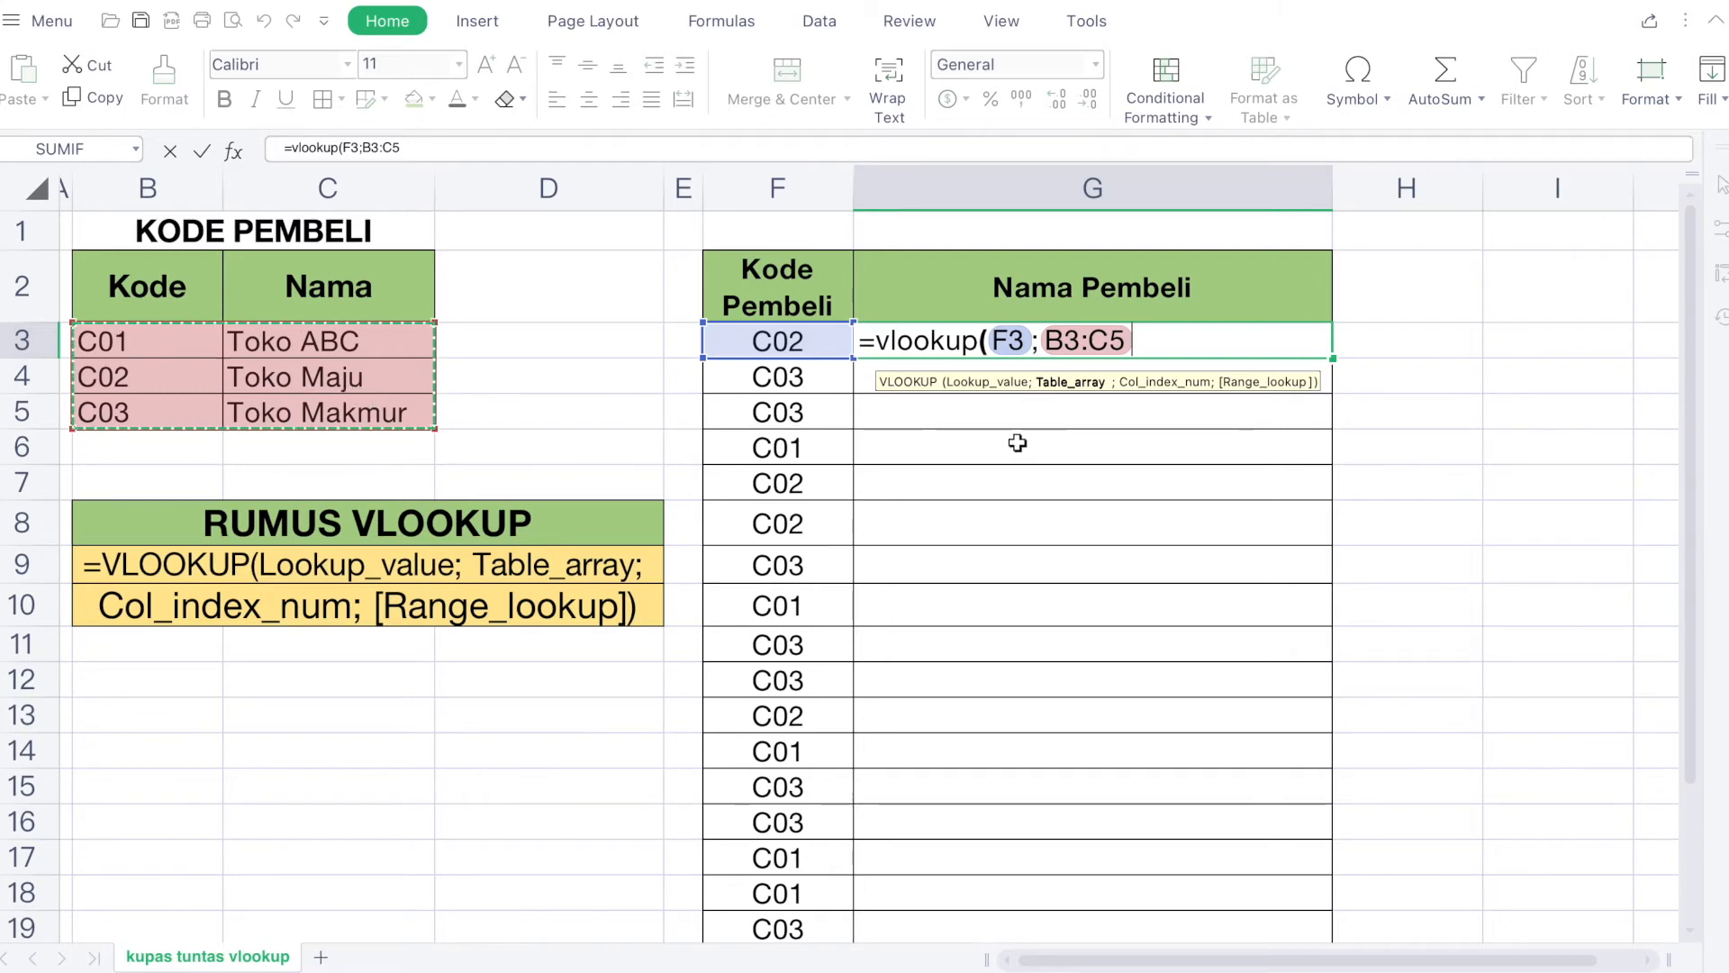
text(;)
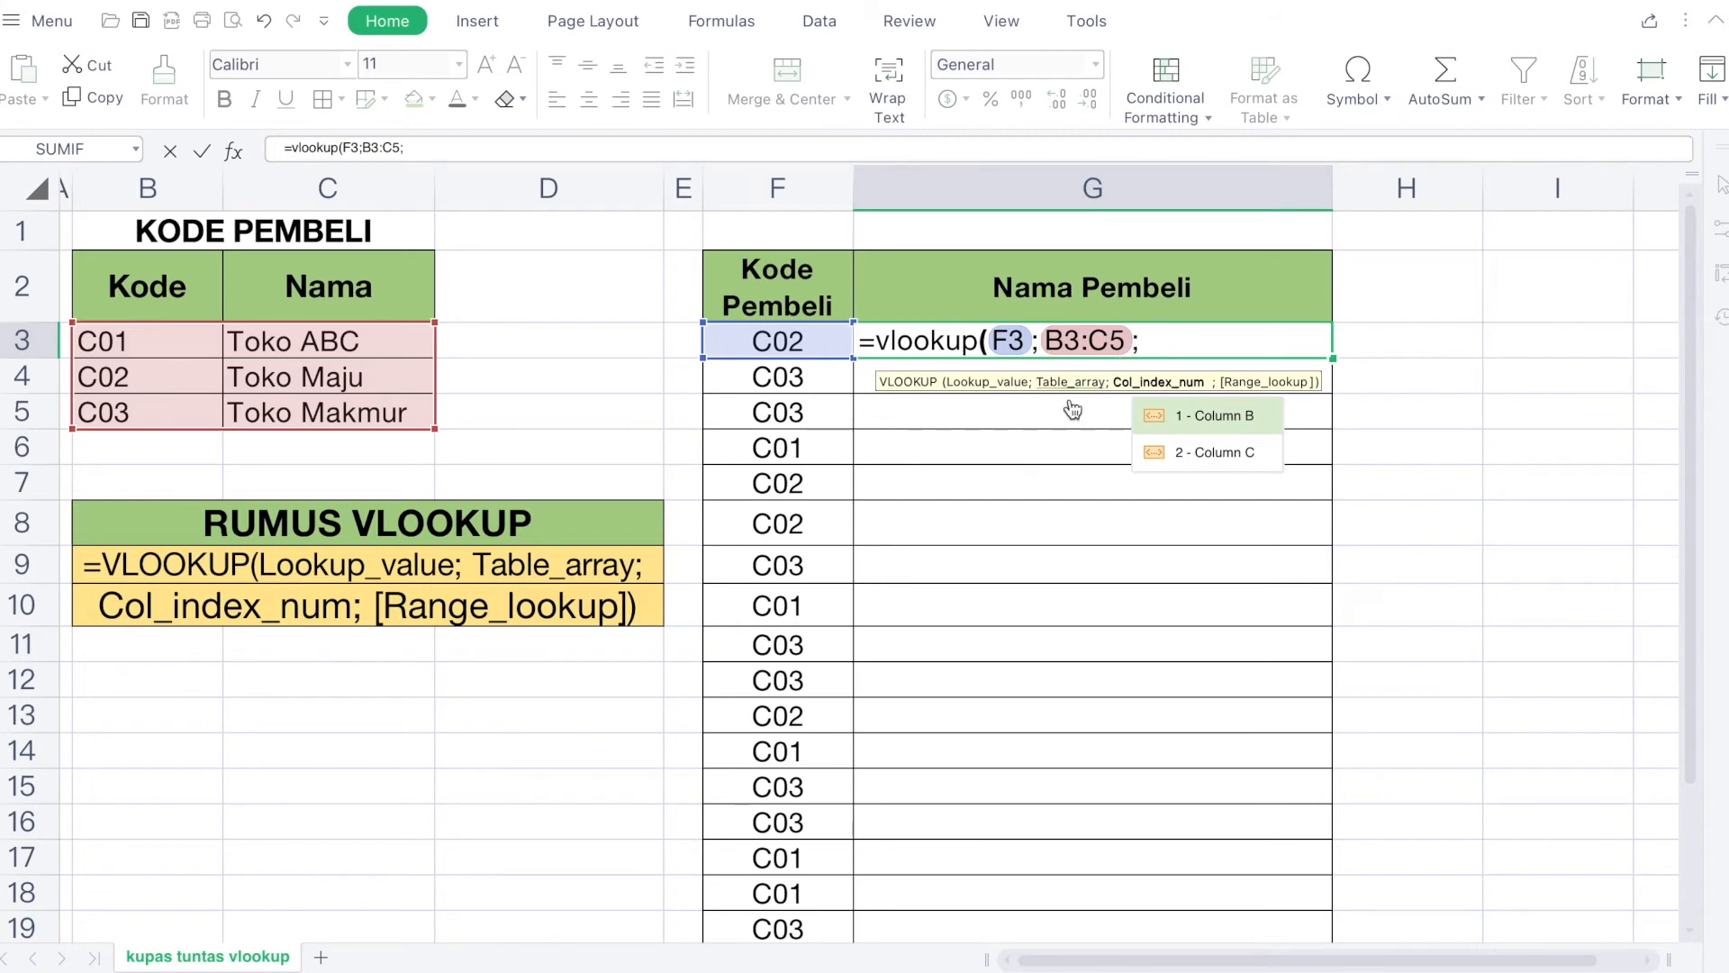
text(2)
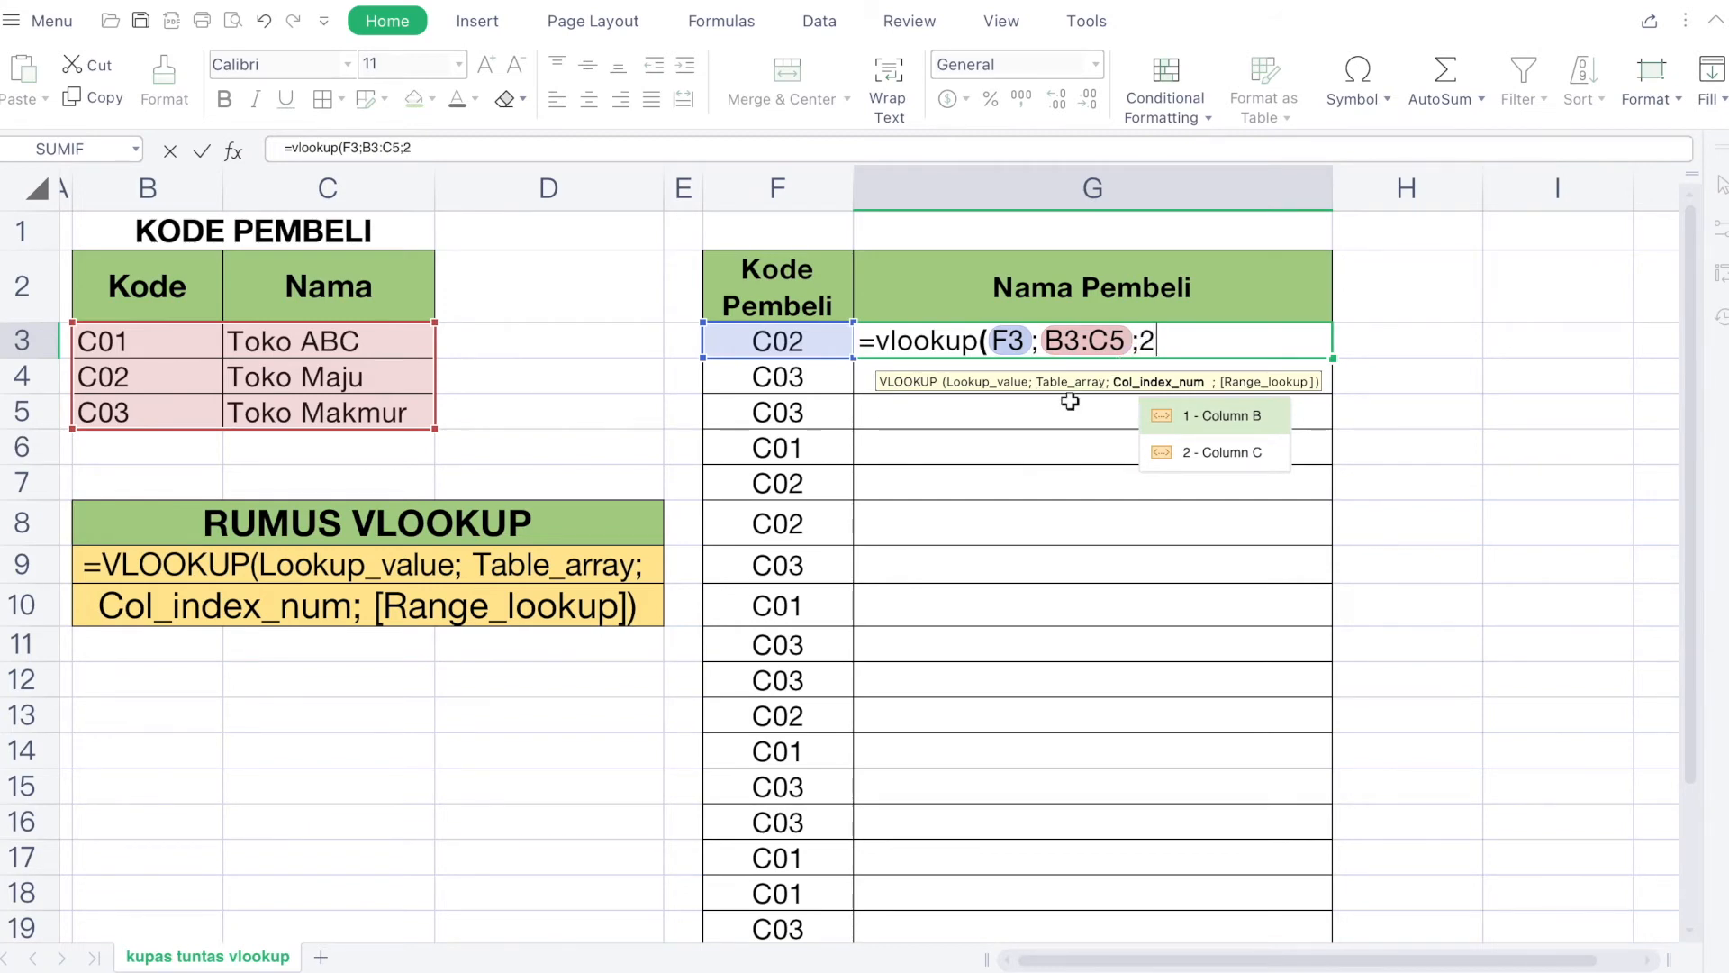
text(;)
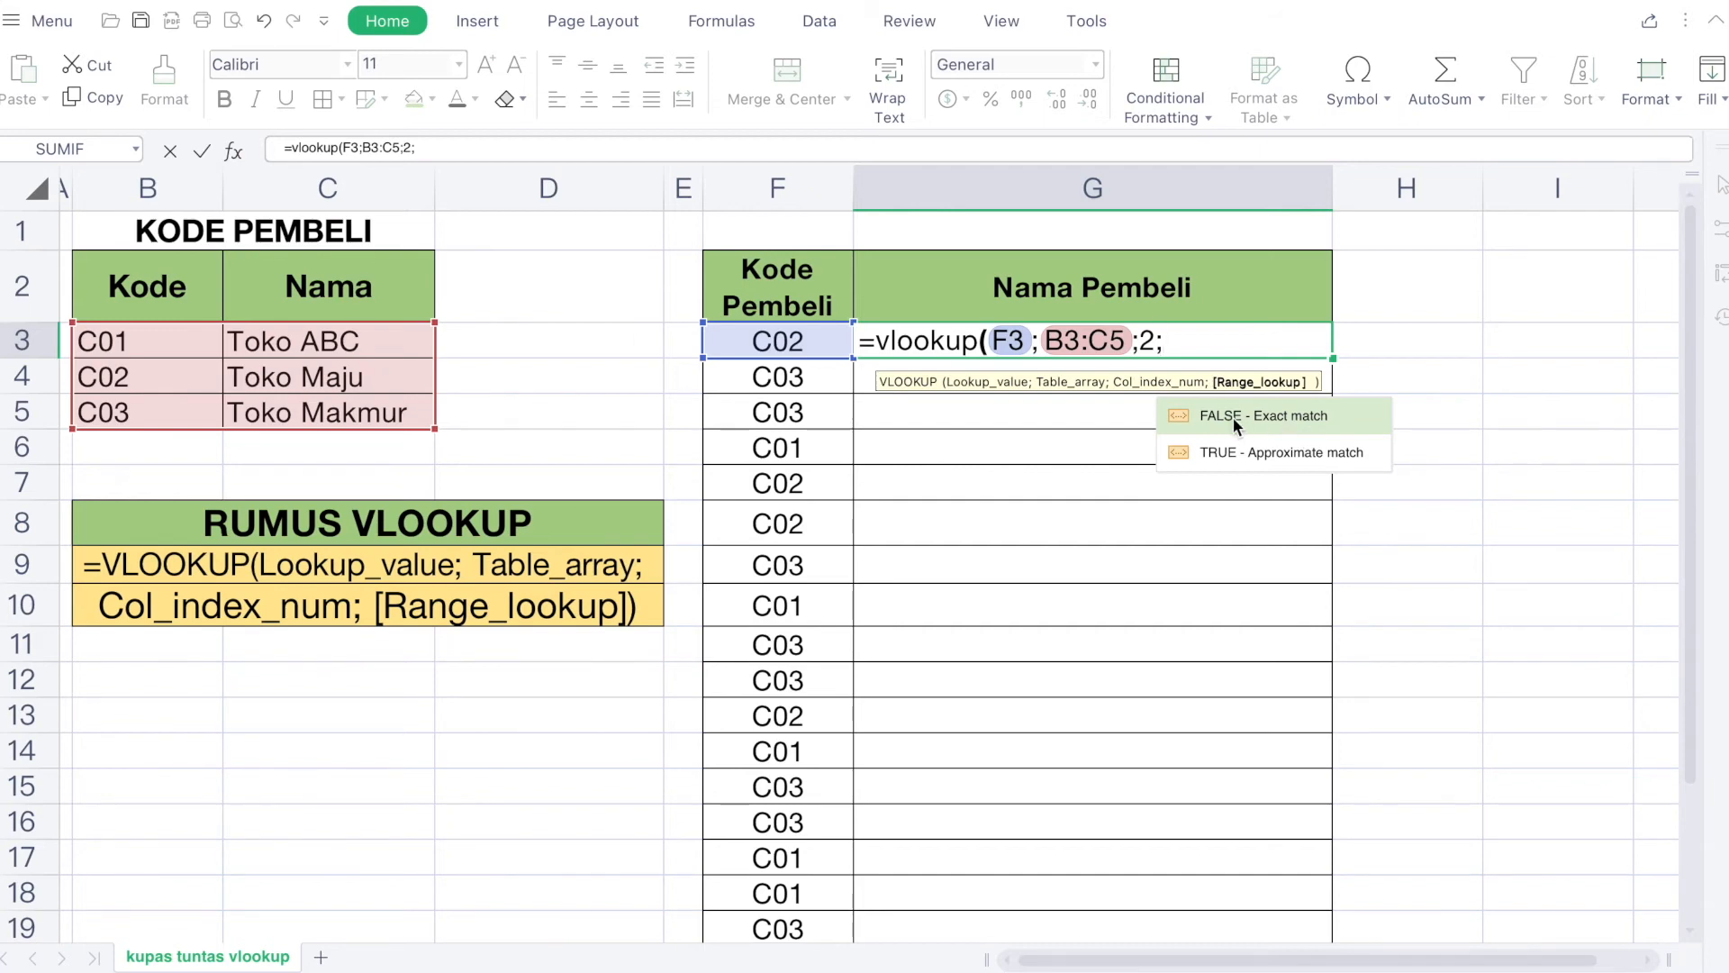
text(false)
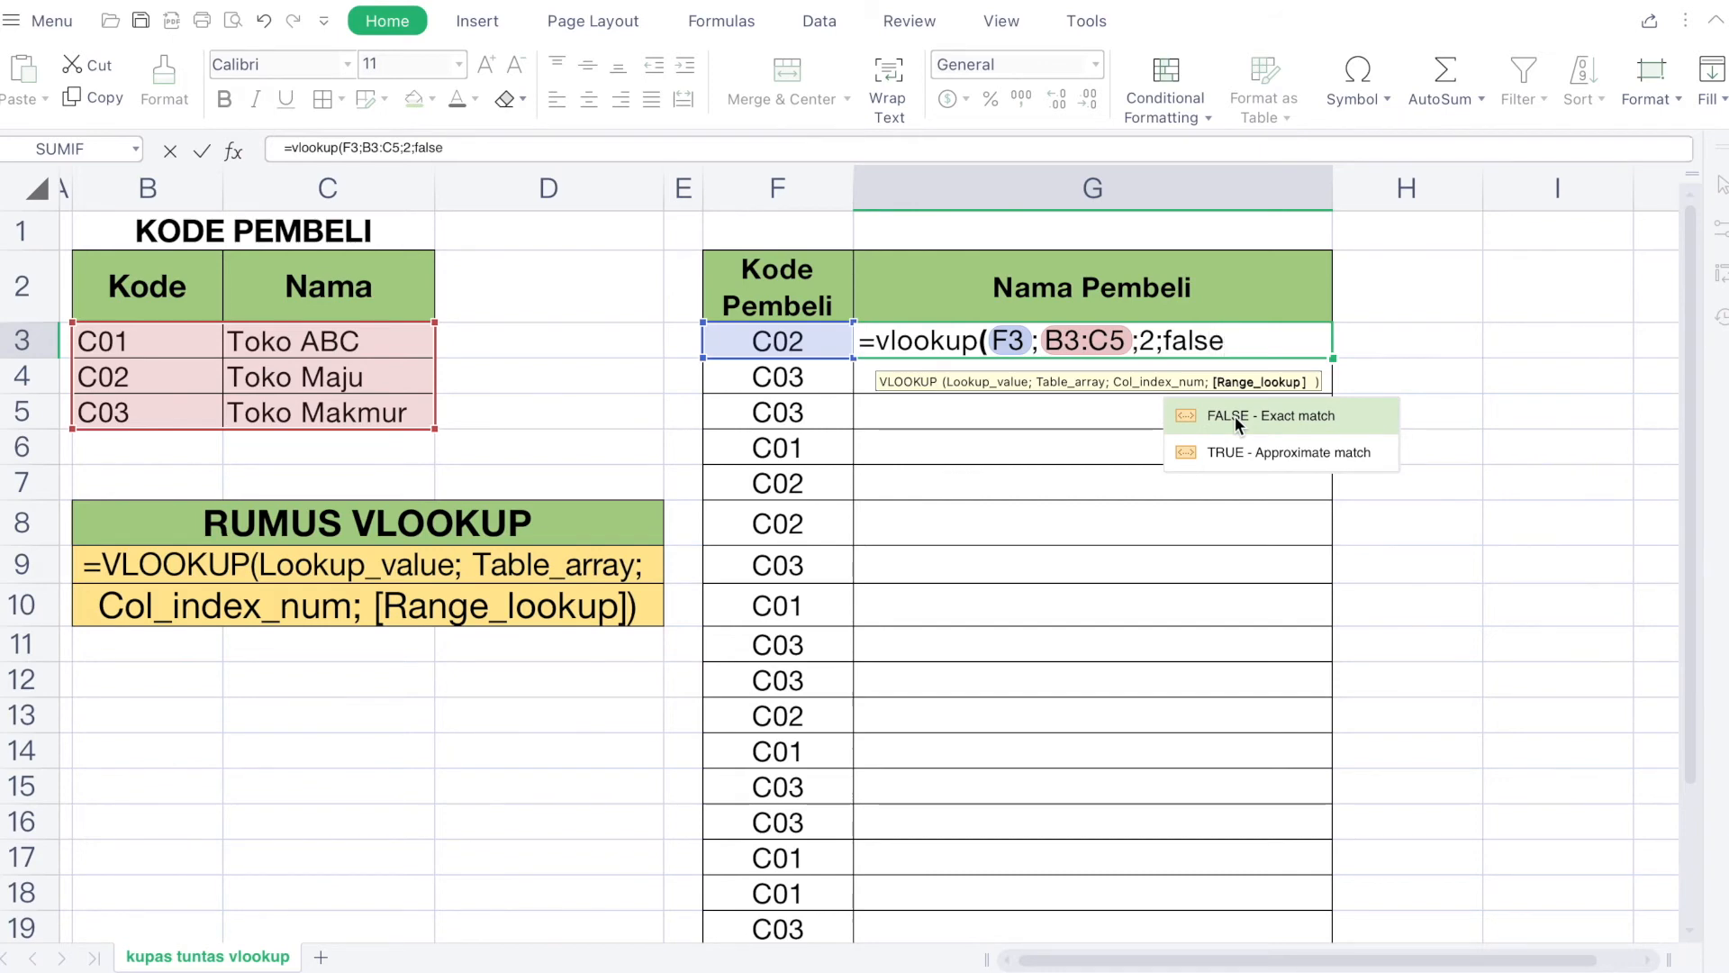
text())
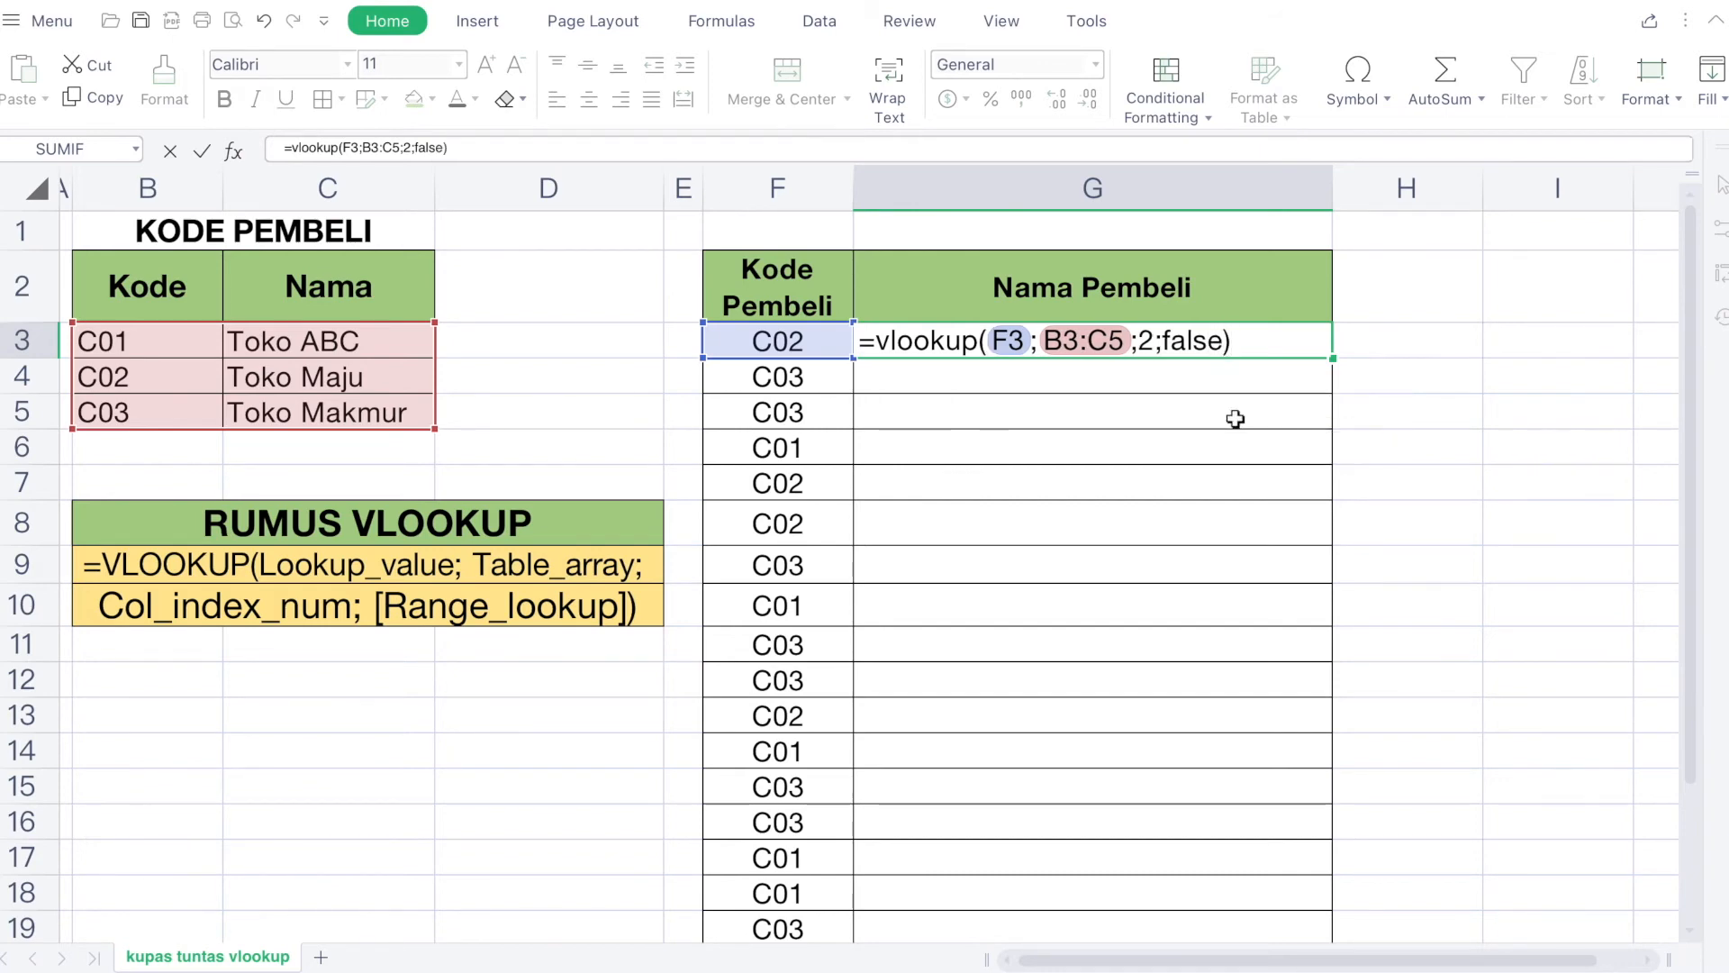
key(Return)
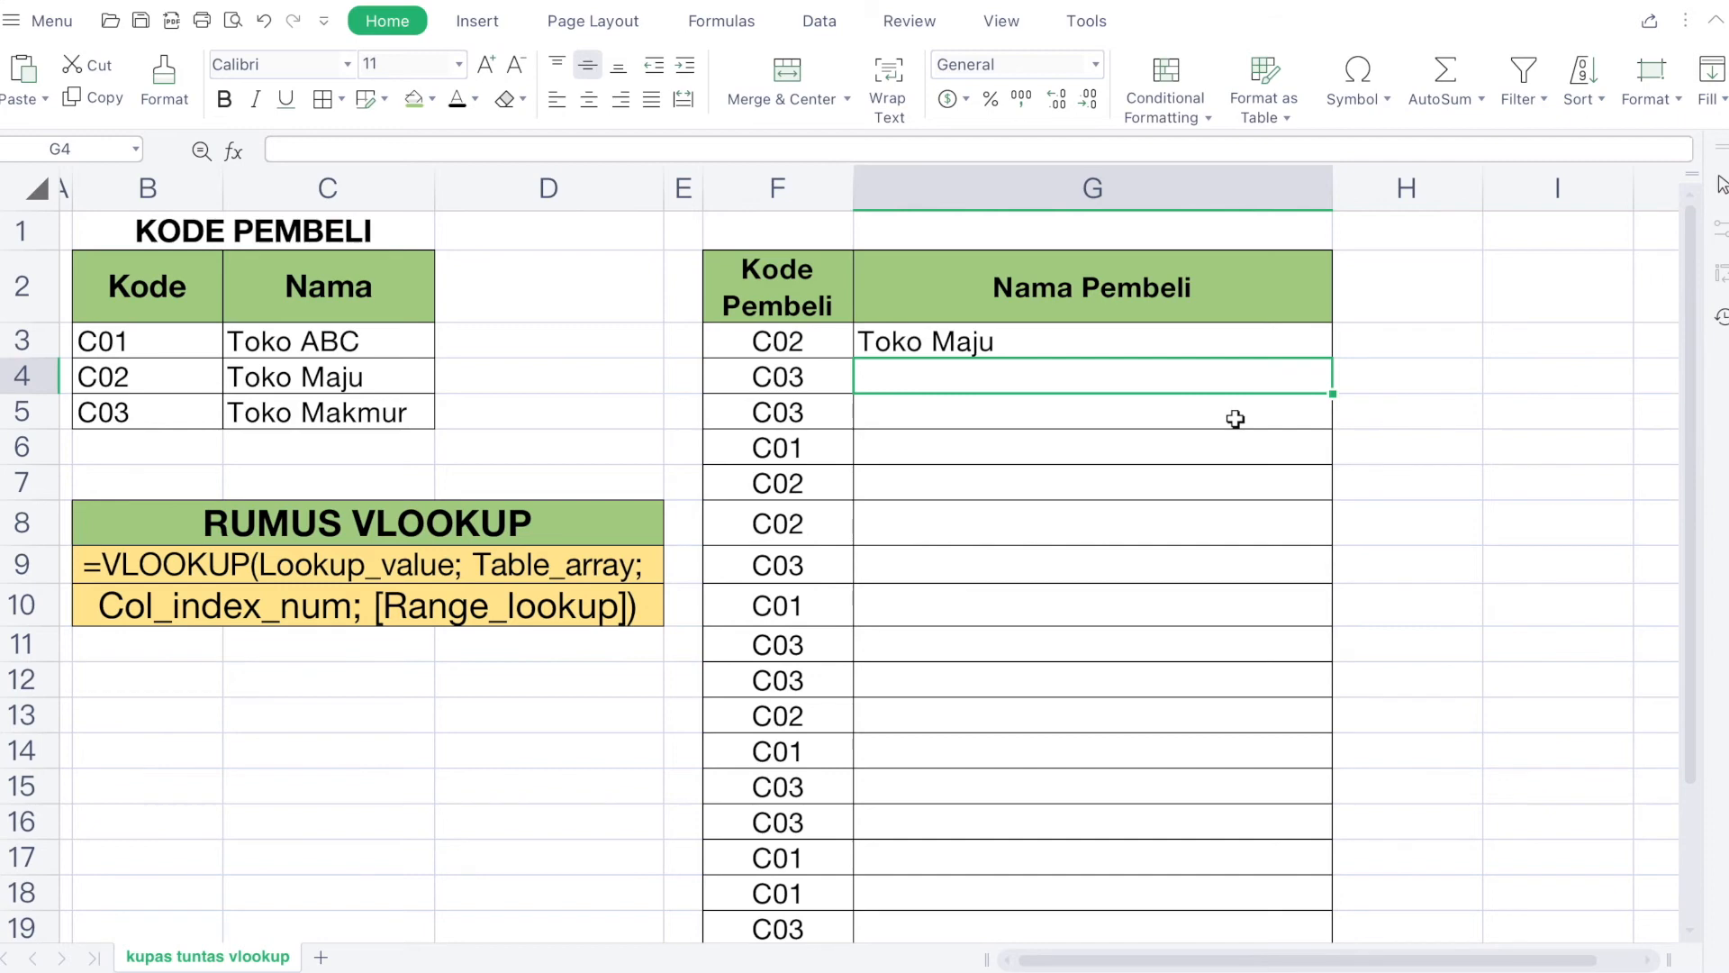
Step: Copy the VLOOKUP formula from G3 into the remaining Nama Pembeli cells, G4:G23
scroll(1234, 419, down, 3)
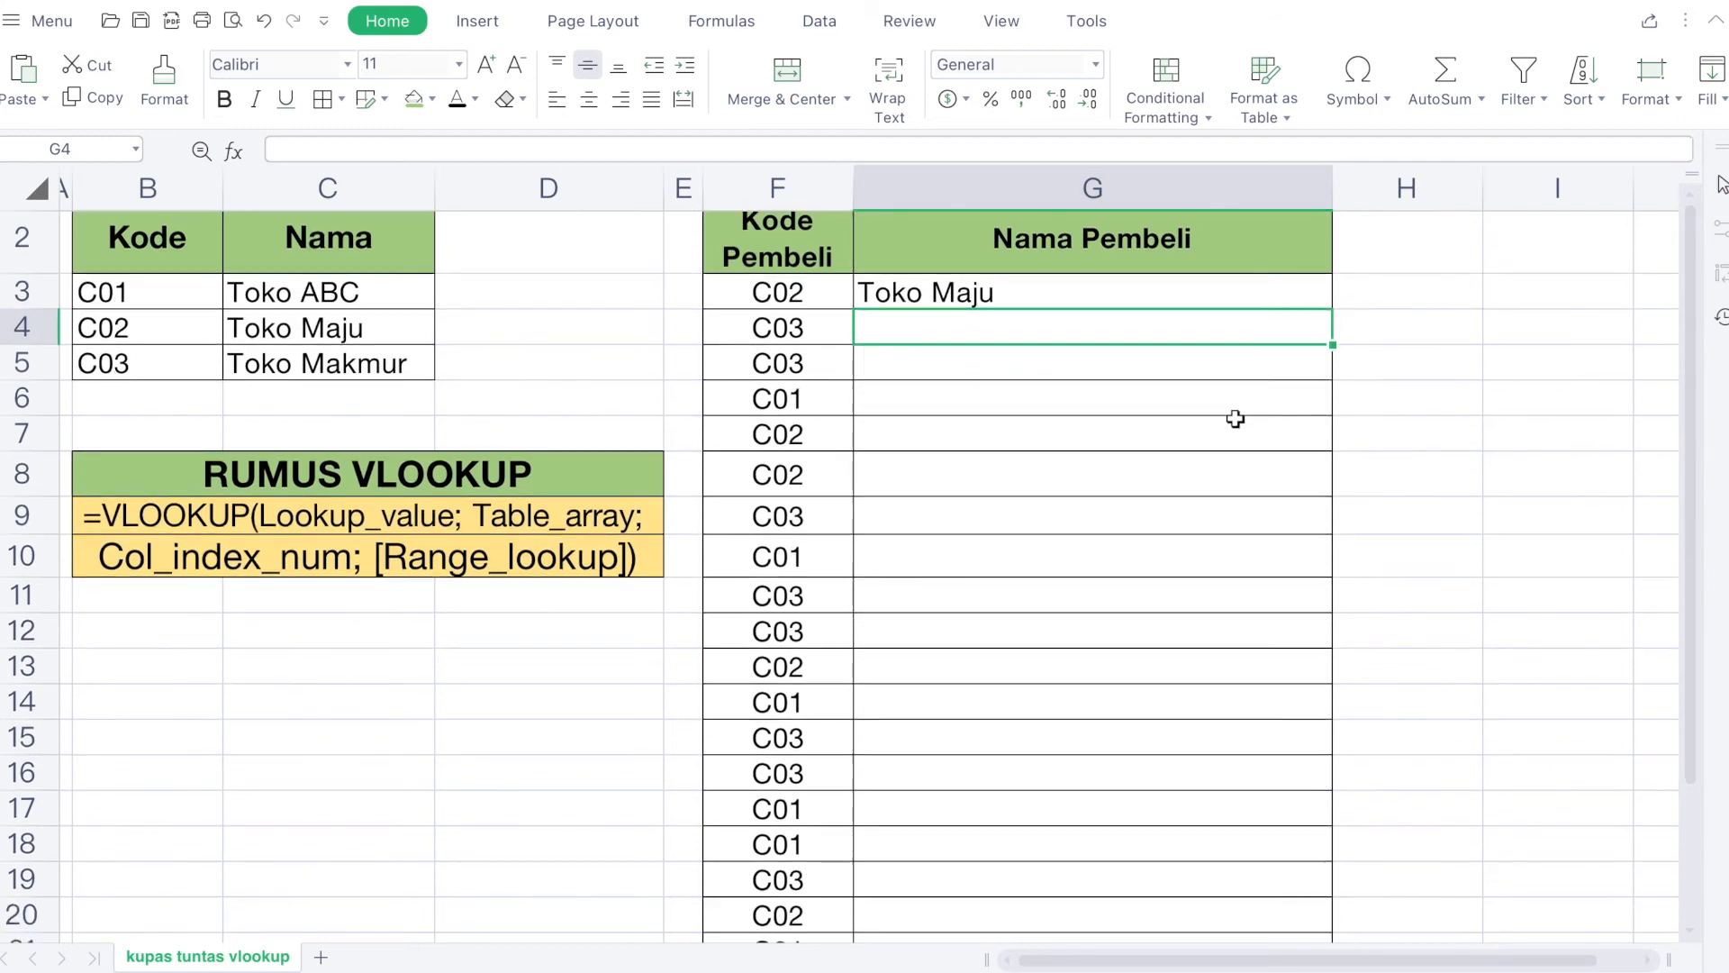
scroll(1235, 419, up, 3)
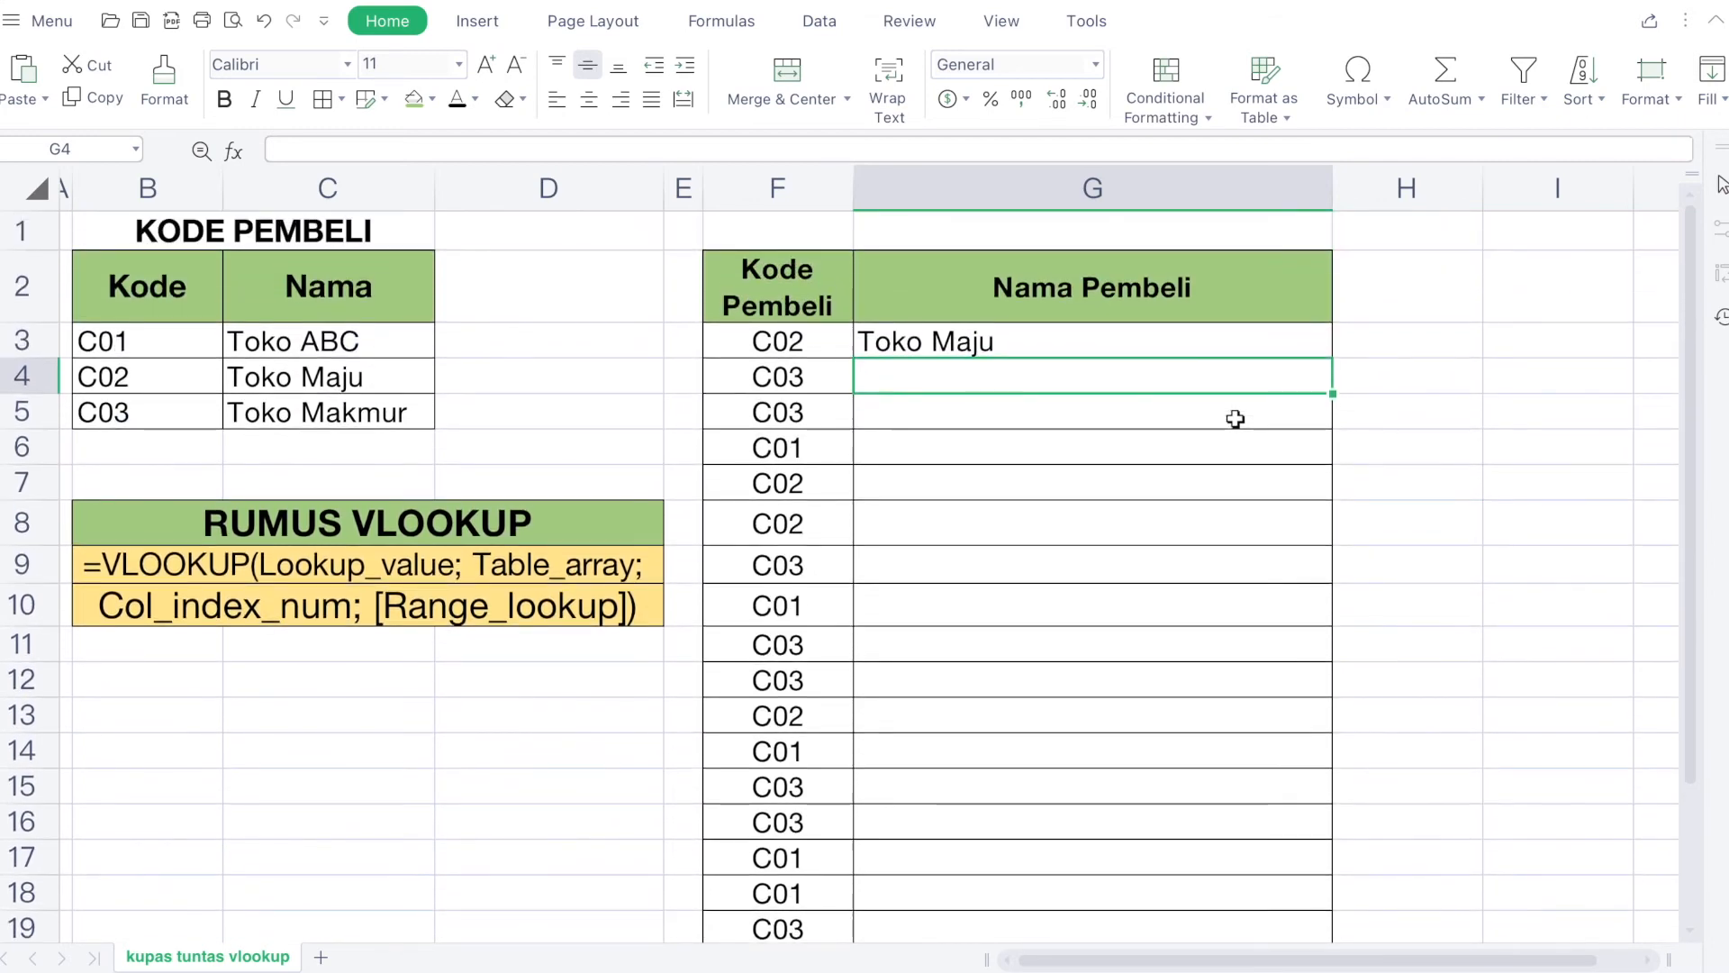
scroll(1234, 419, down, 1)
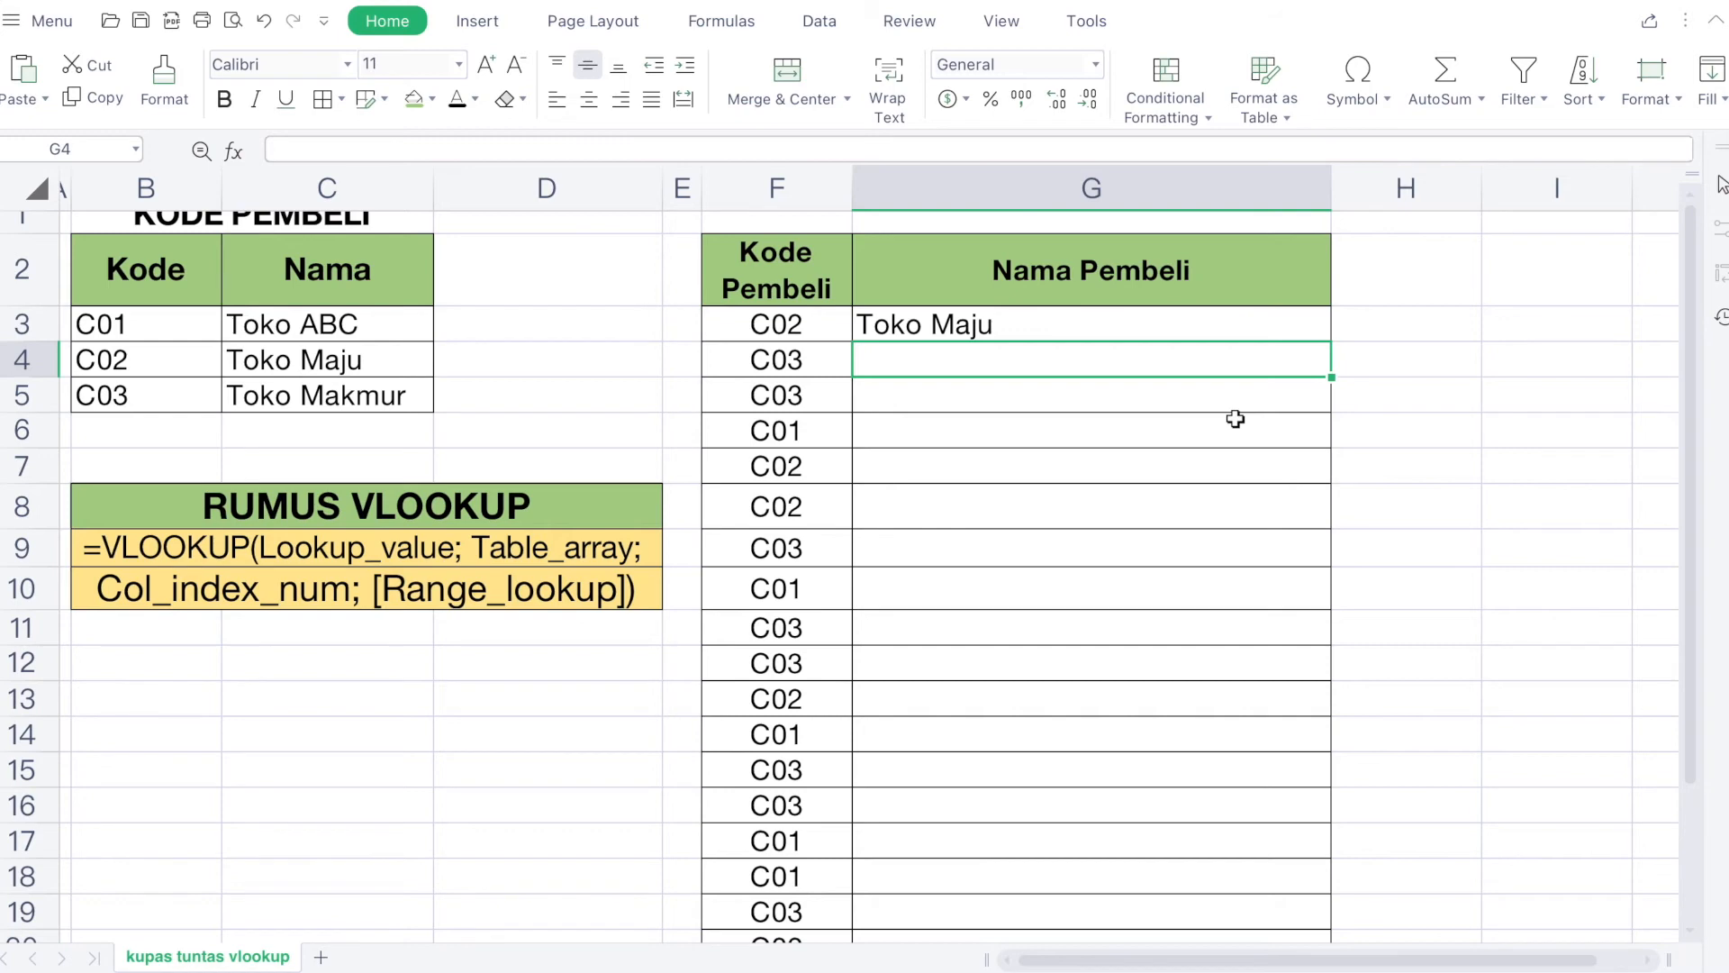
key(Up)
key(ctrl+c)
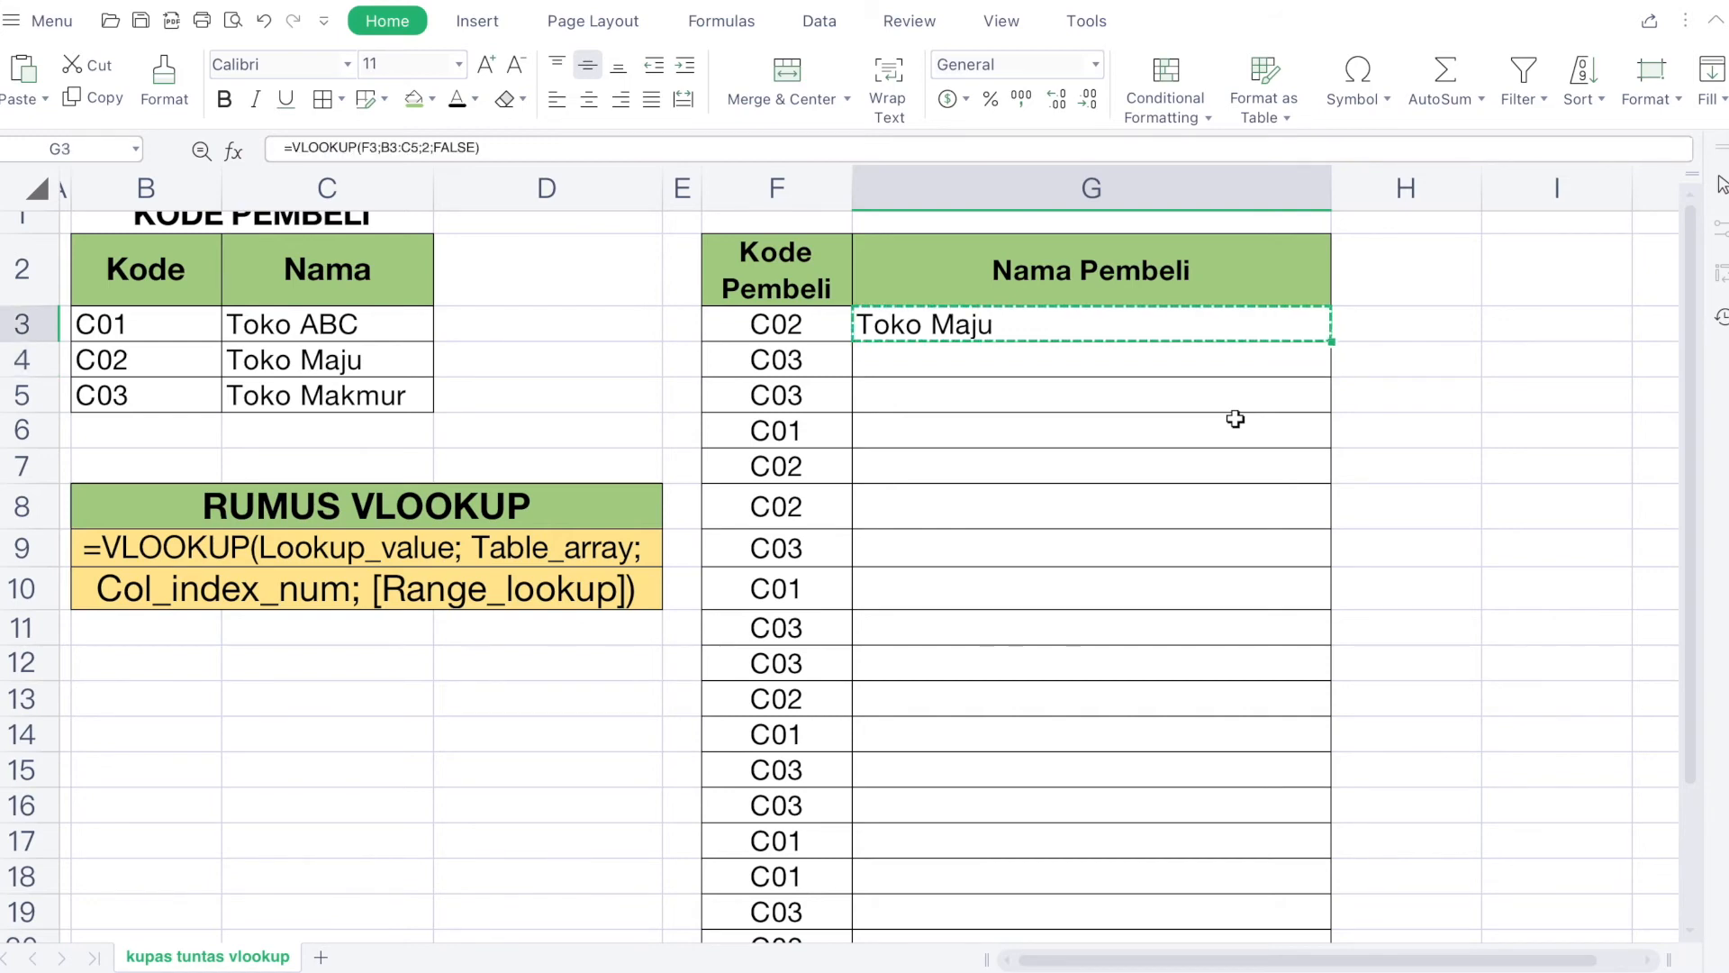
click(1180, 367)
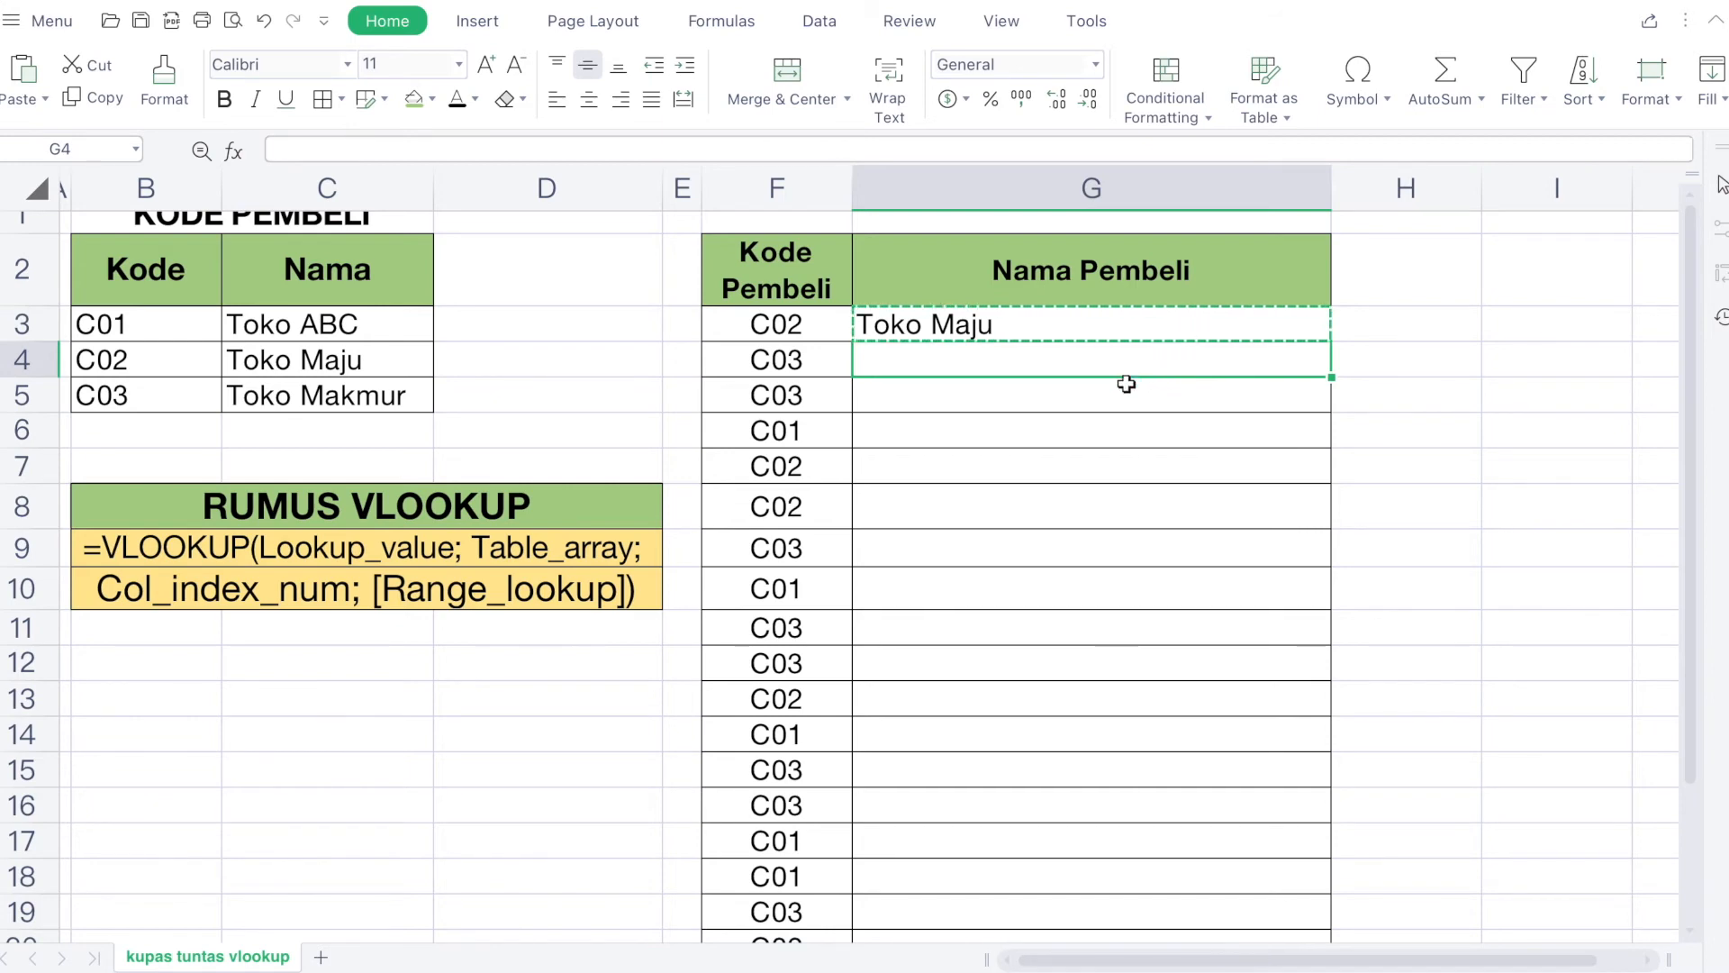
scroll(1126, 424, down, 3)
shift+click(1042, 666)
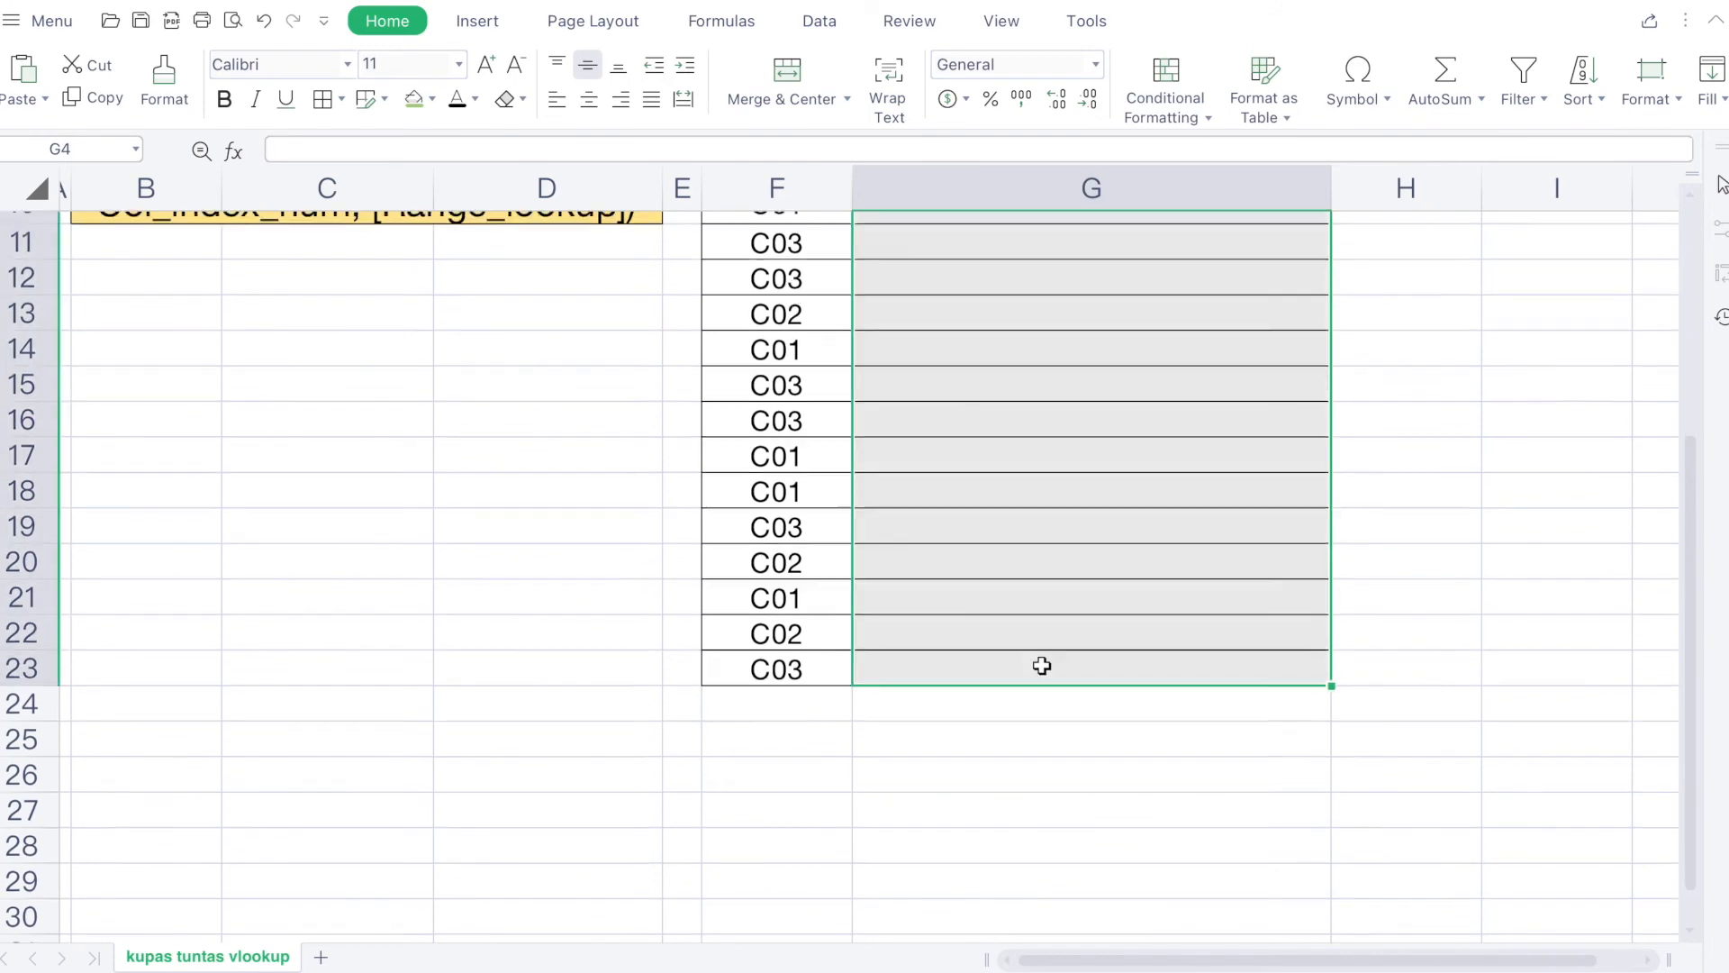
scroll(1042, 665, up, 4)
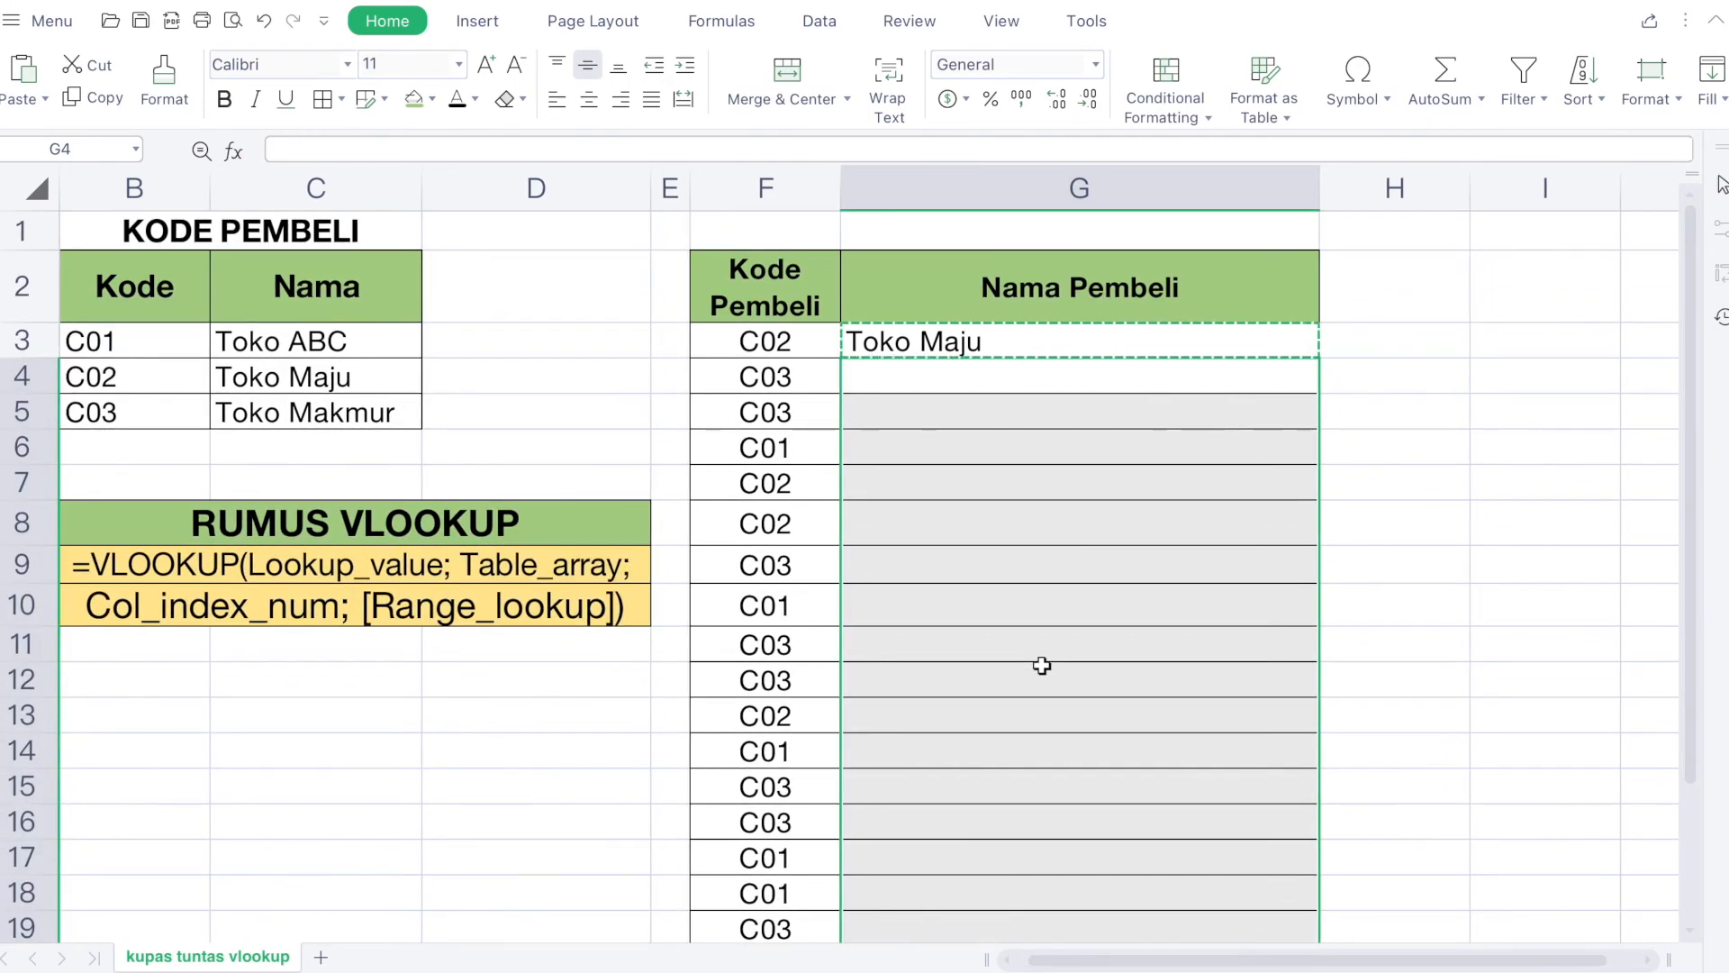
scroll(1042, 666, left, 1)
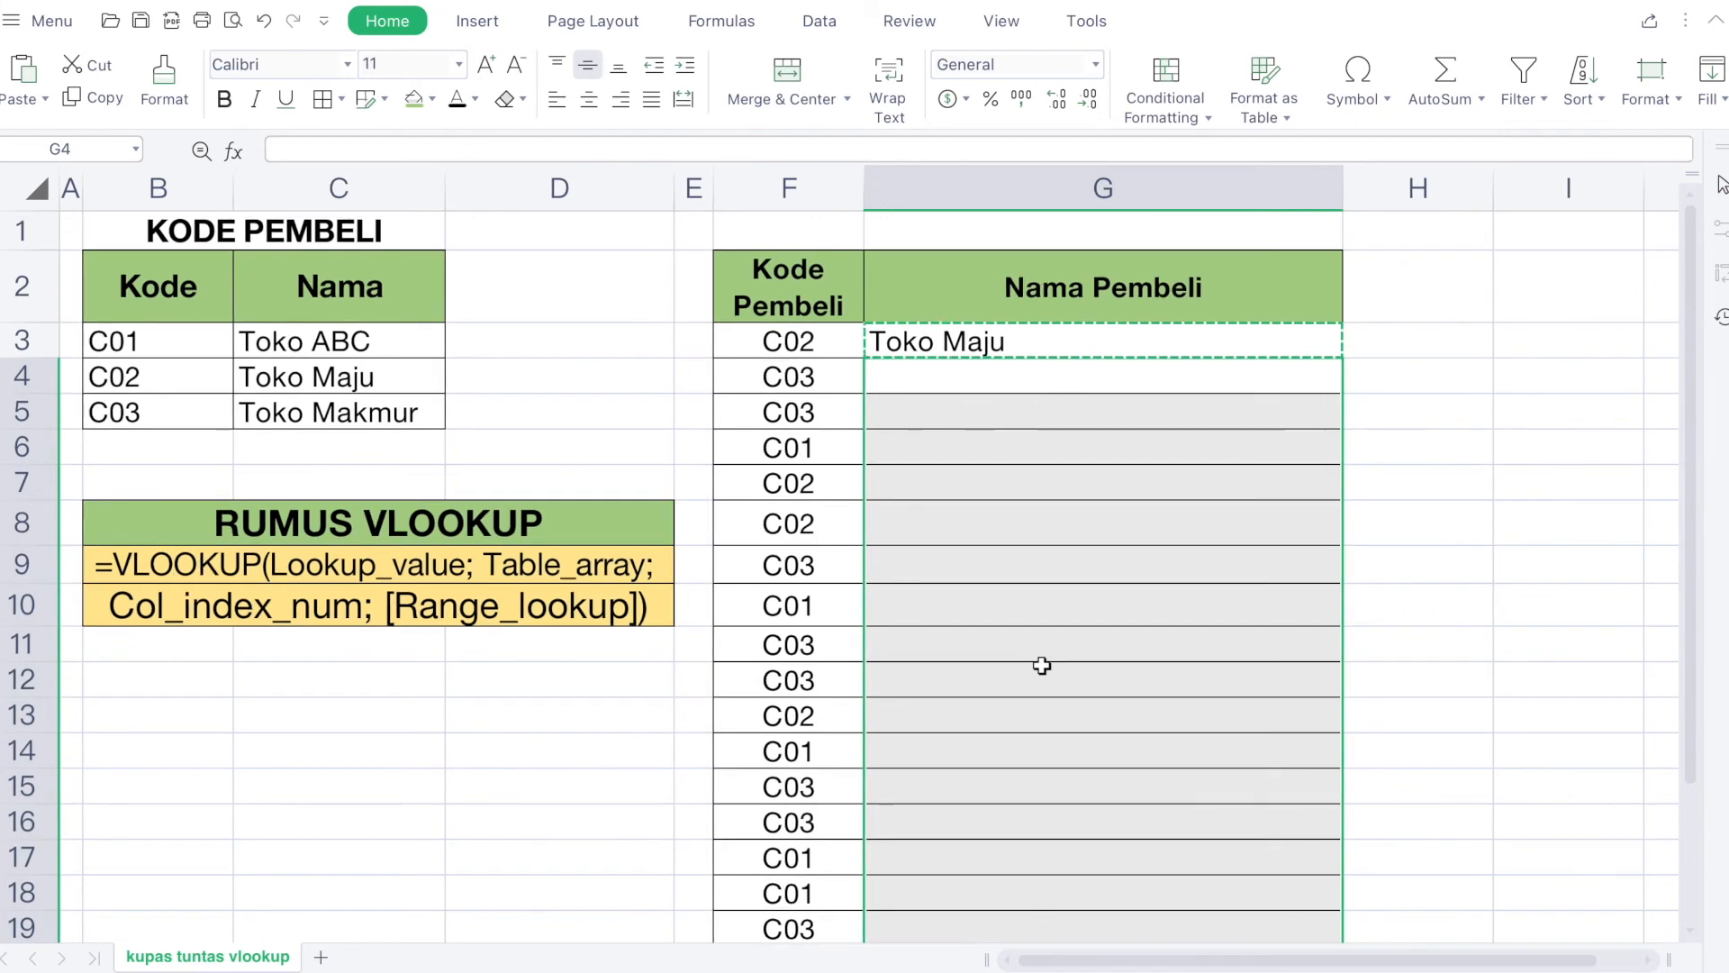
key(ctrl+v)
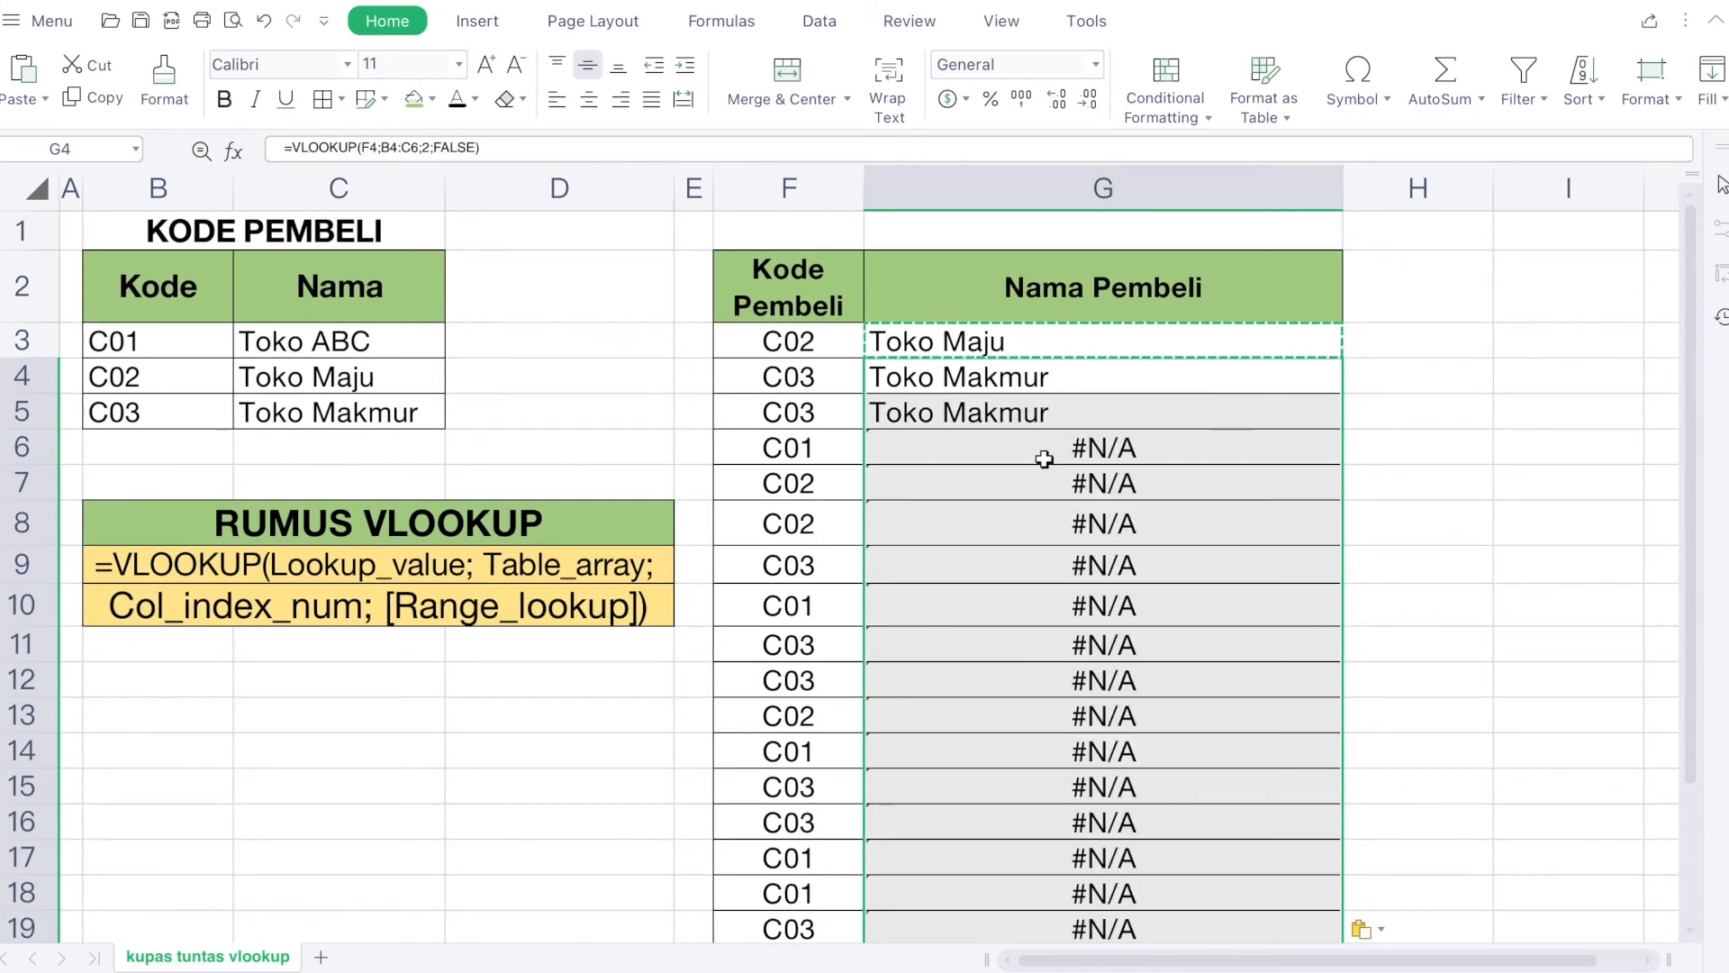
key(Escape)
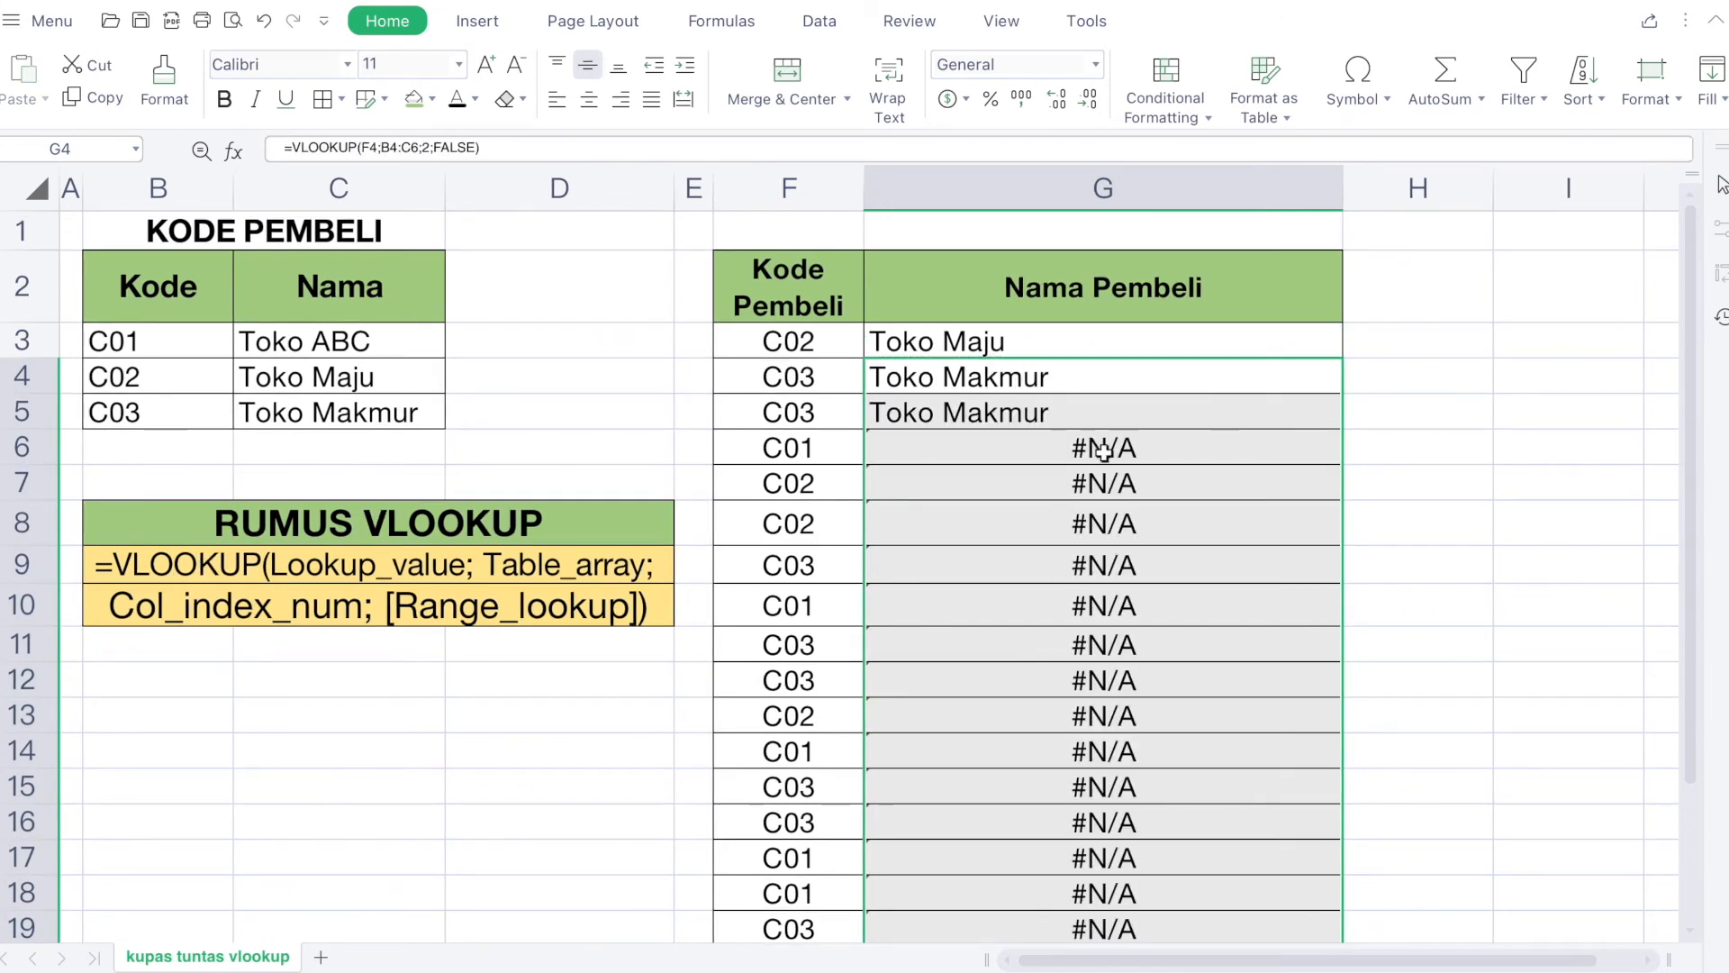
Step: Examine the copied formula in G6, checking which lookup cell and table range it references
click(1202, 455)
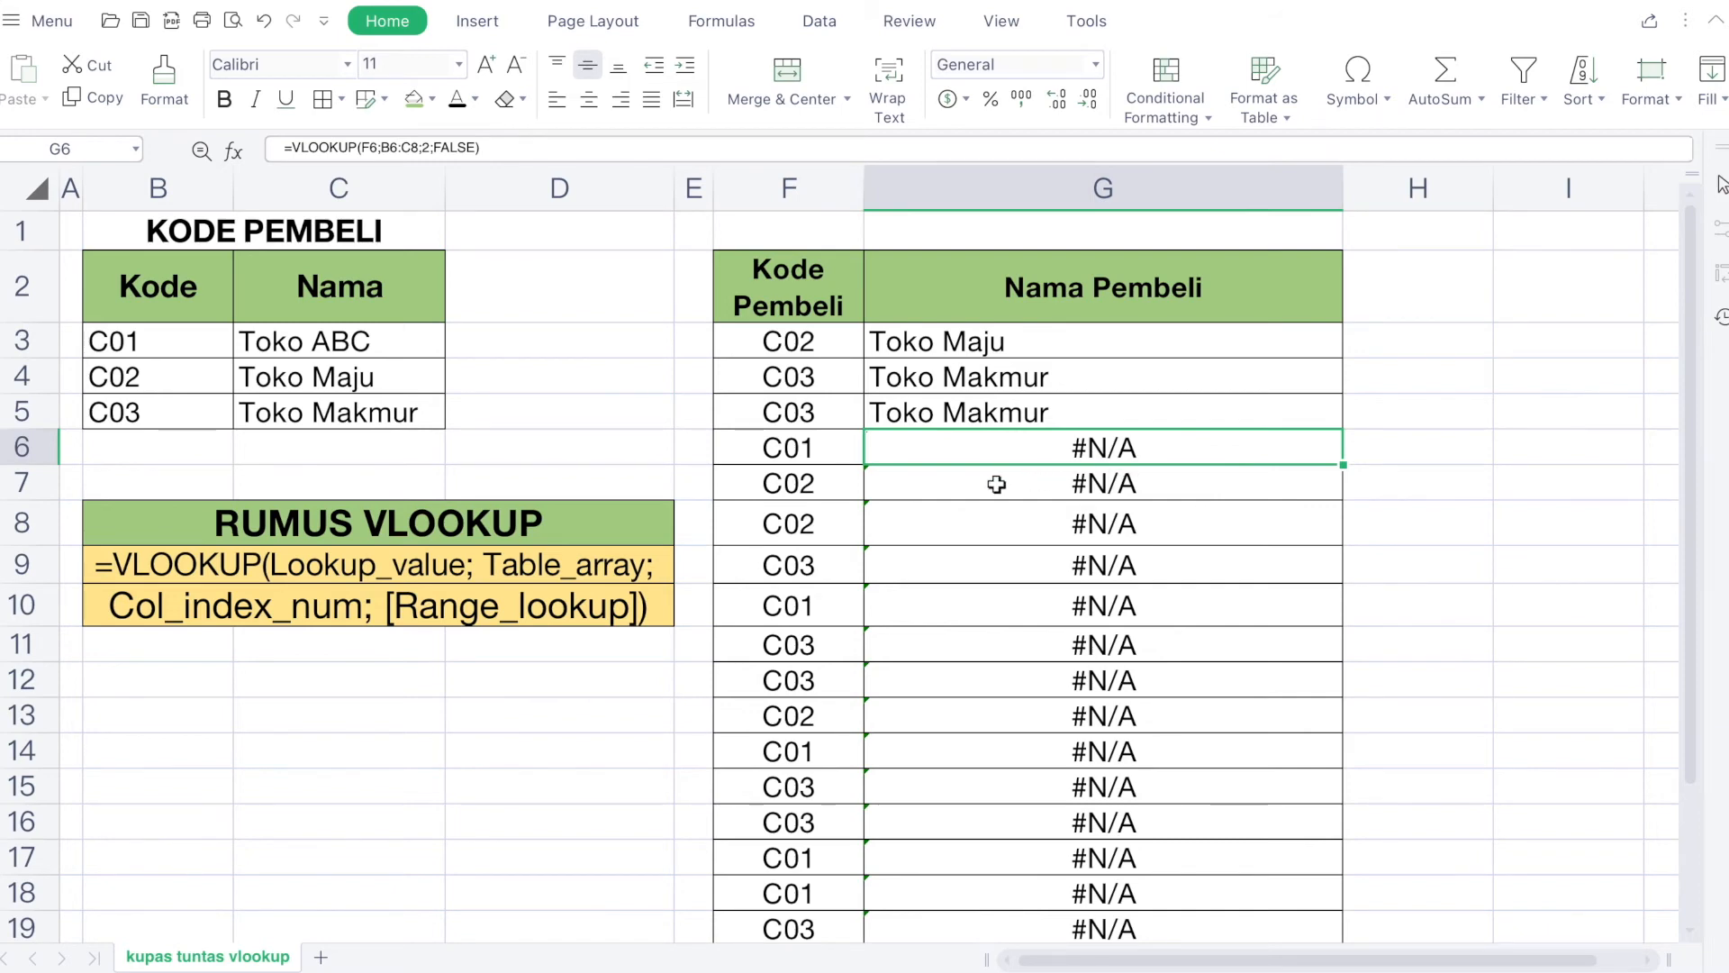
click(835, 451)
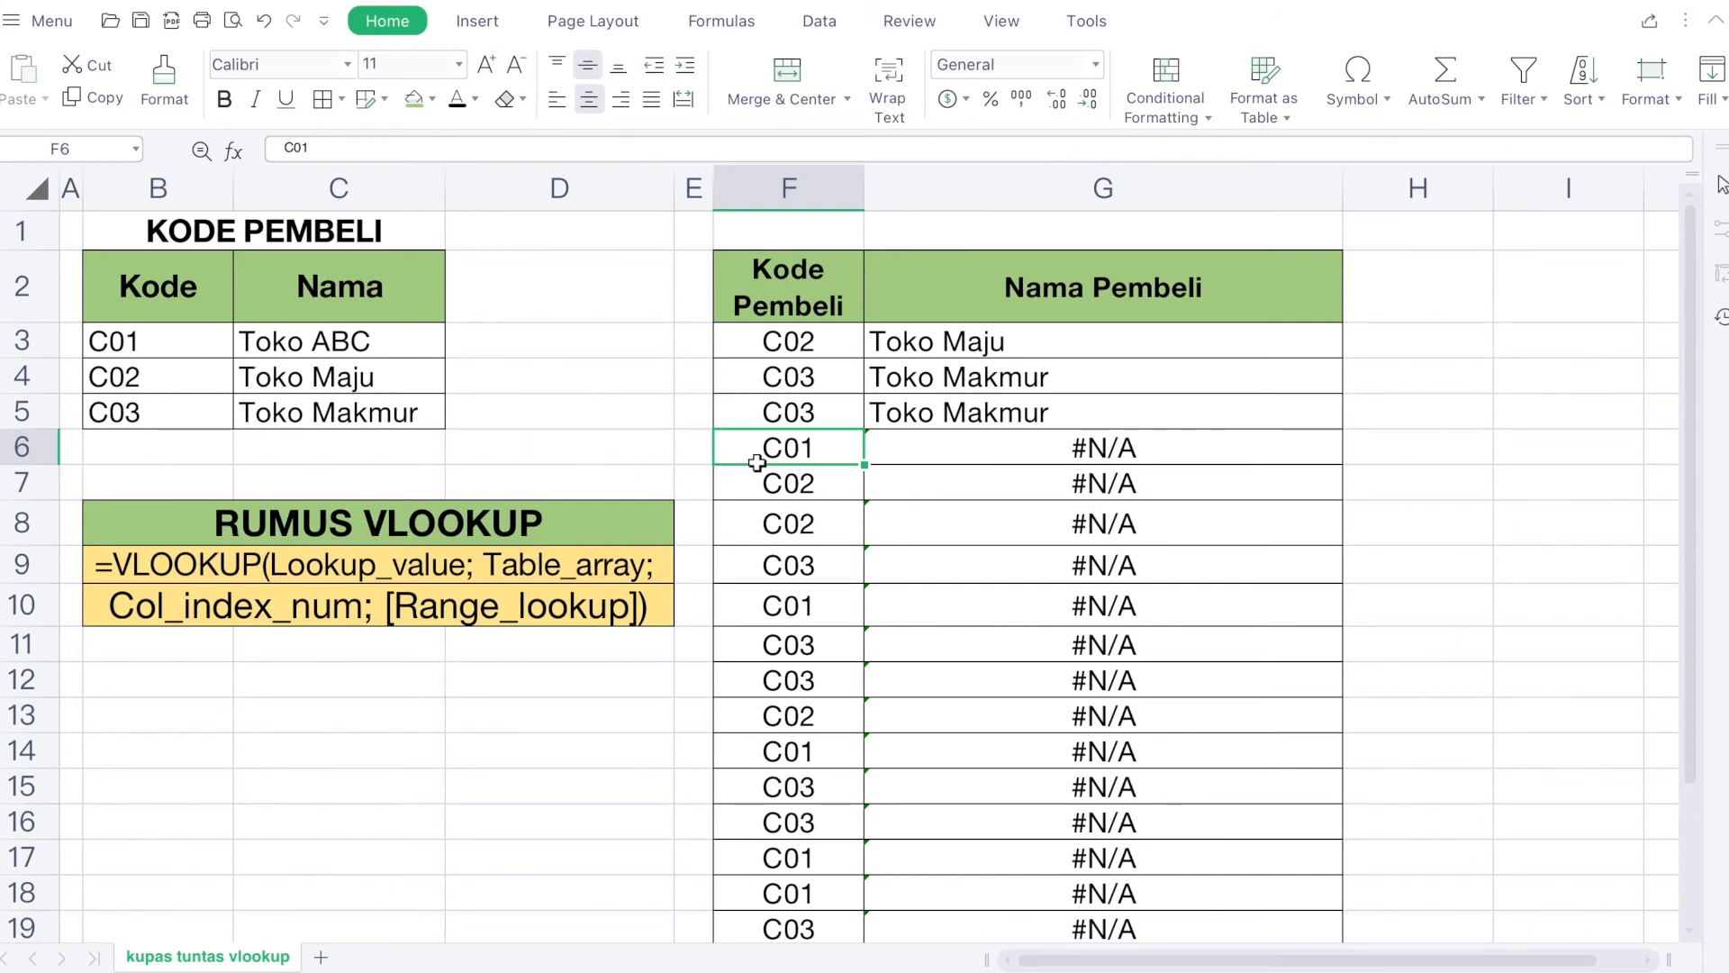
click(952, 462)
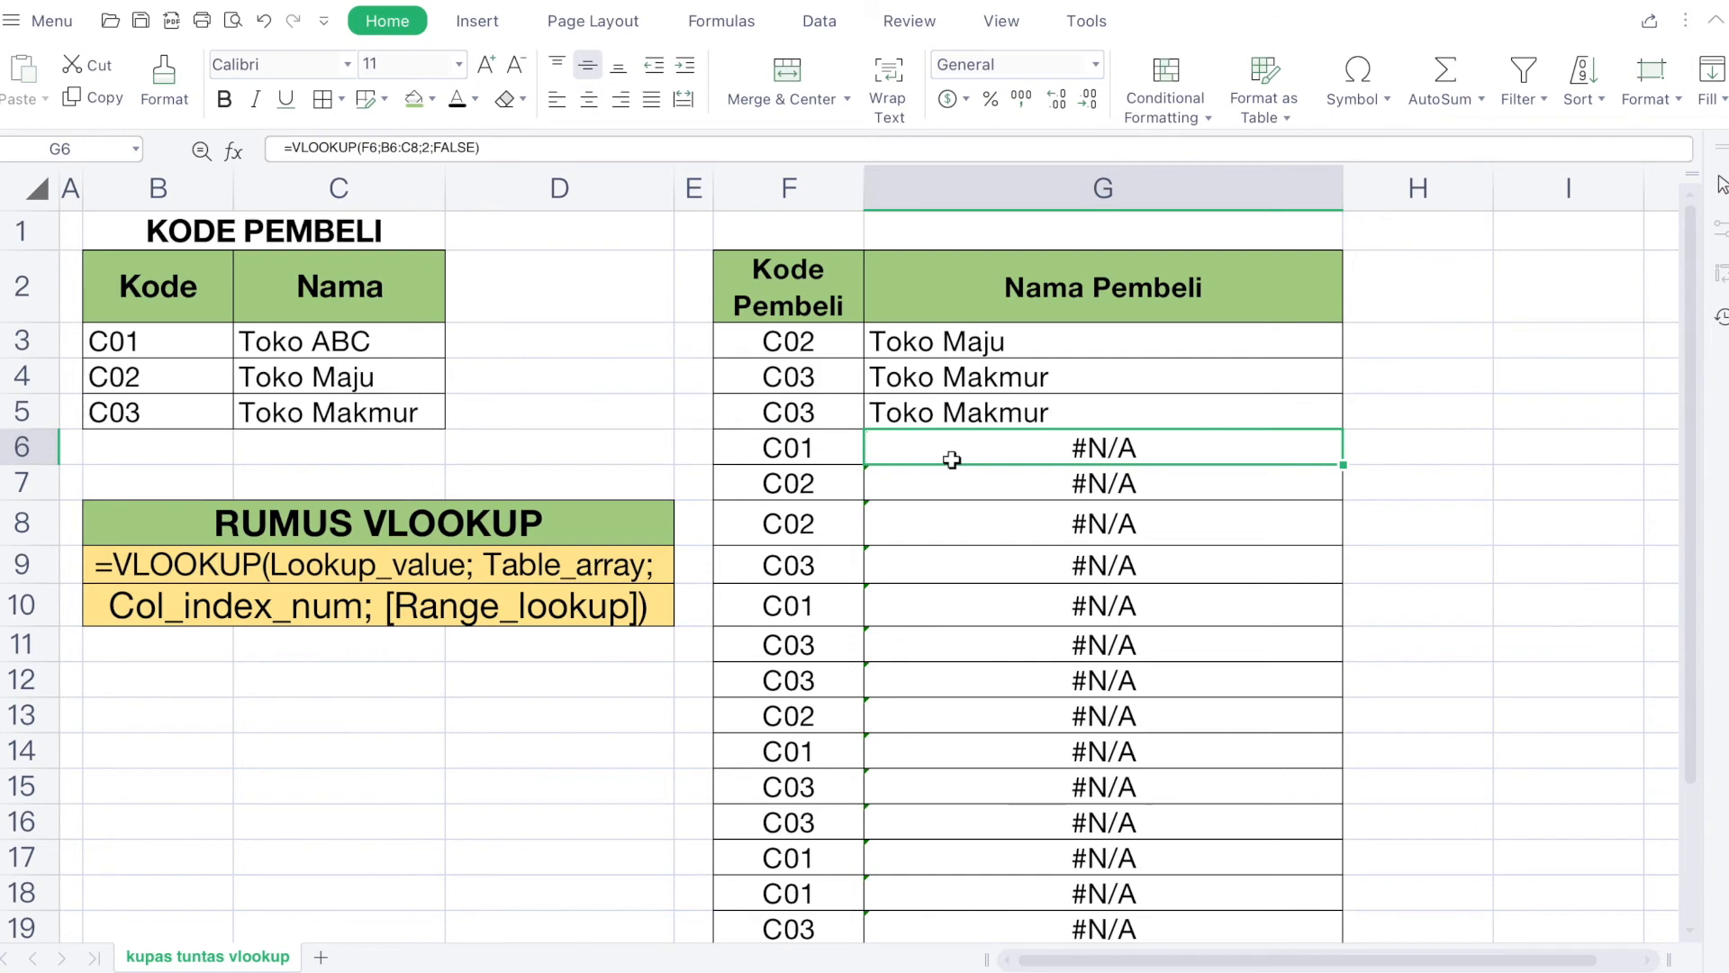
click(557, 151)
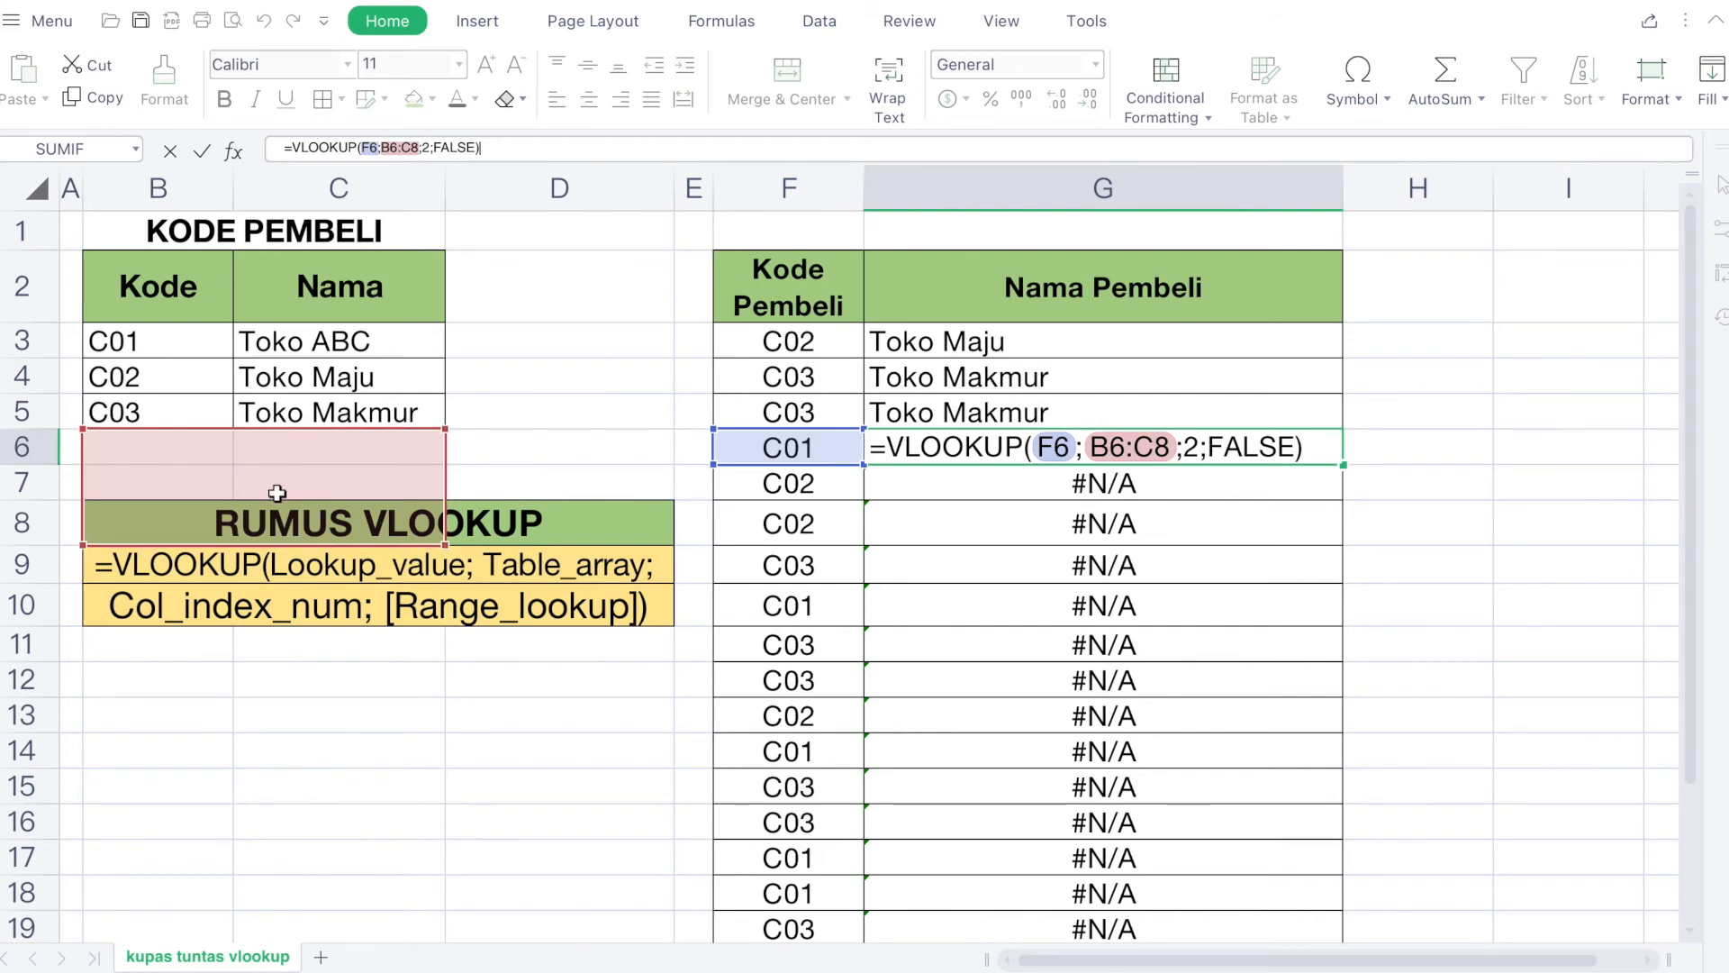
key(ctrl+Return)
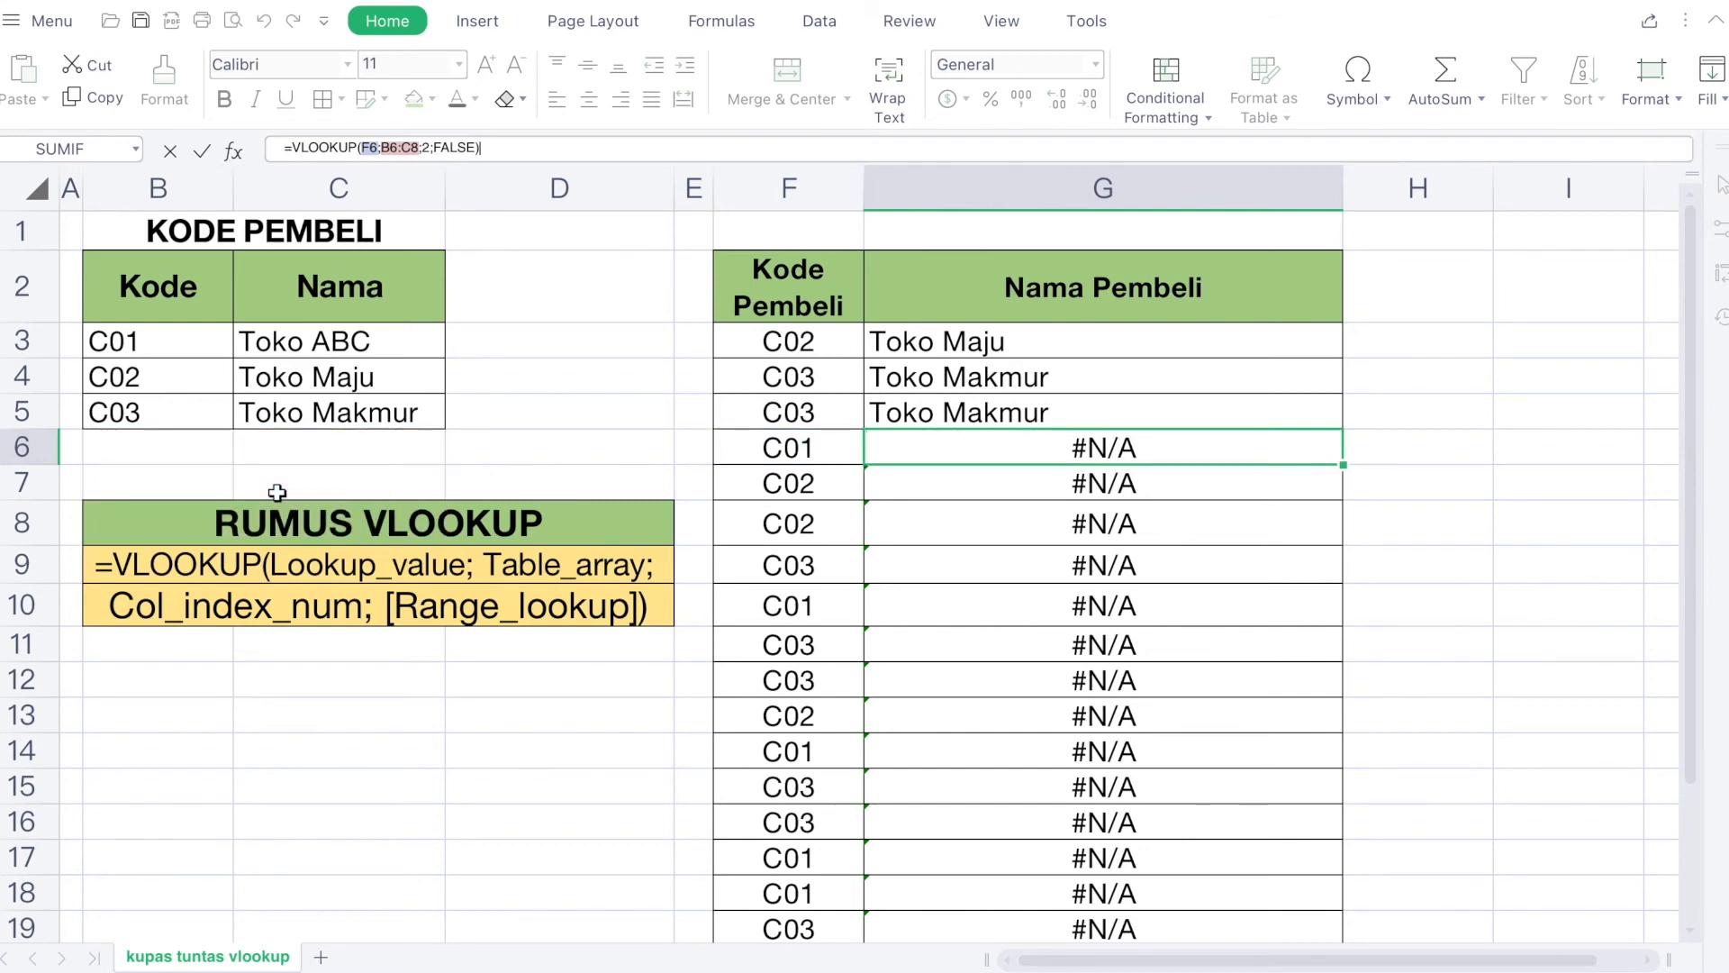
Step: Compare the formulas in G3, G4 and G6, checking which table range each one references
click(963, 342)
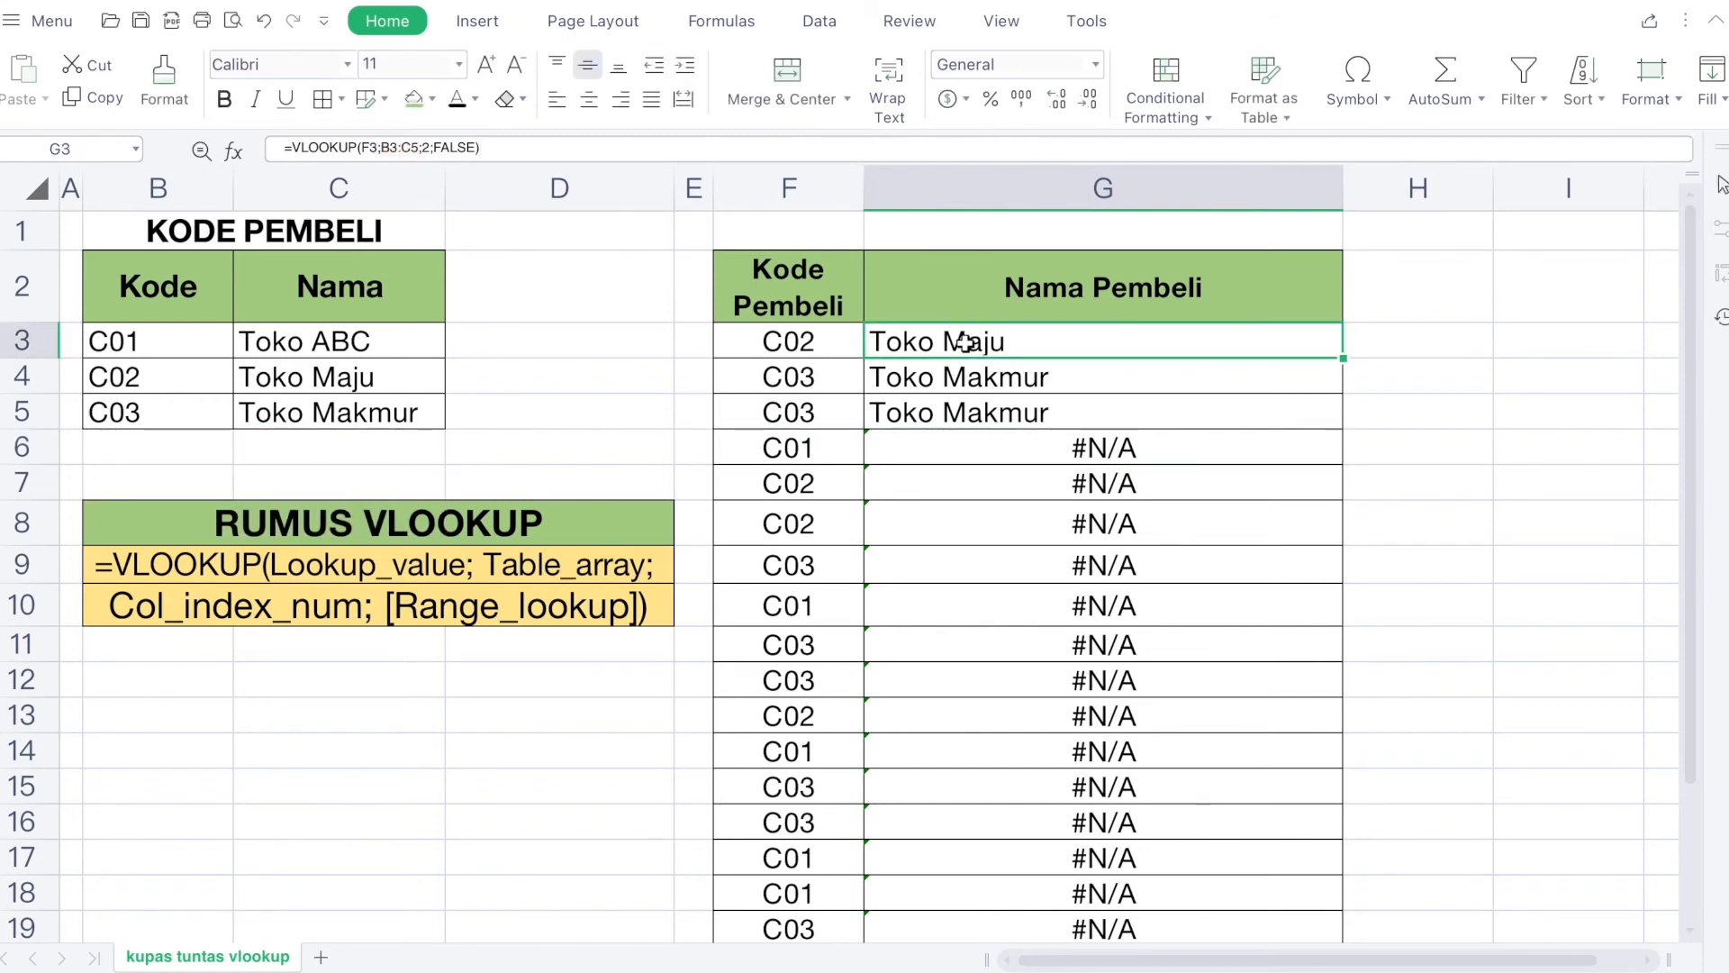
click(712, 148)
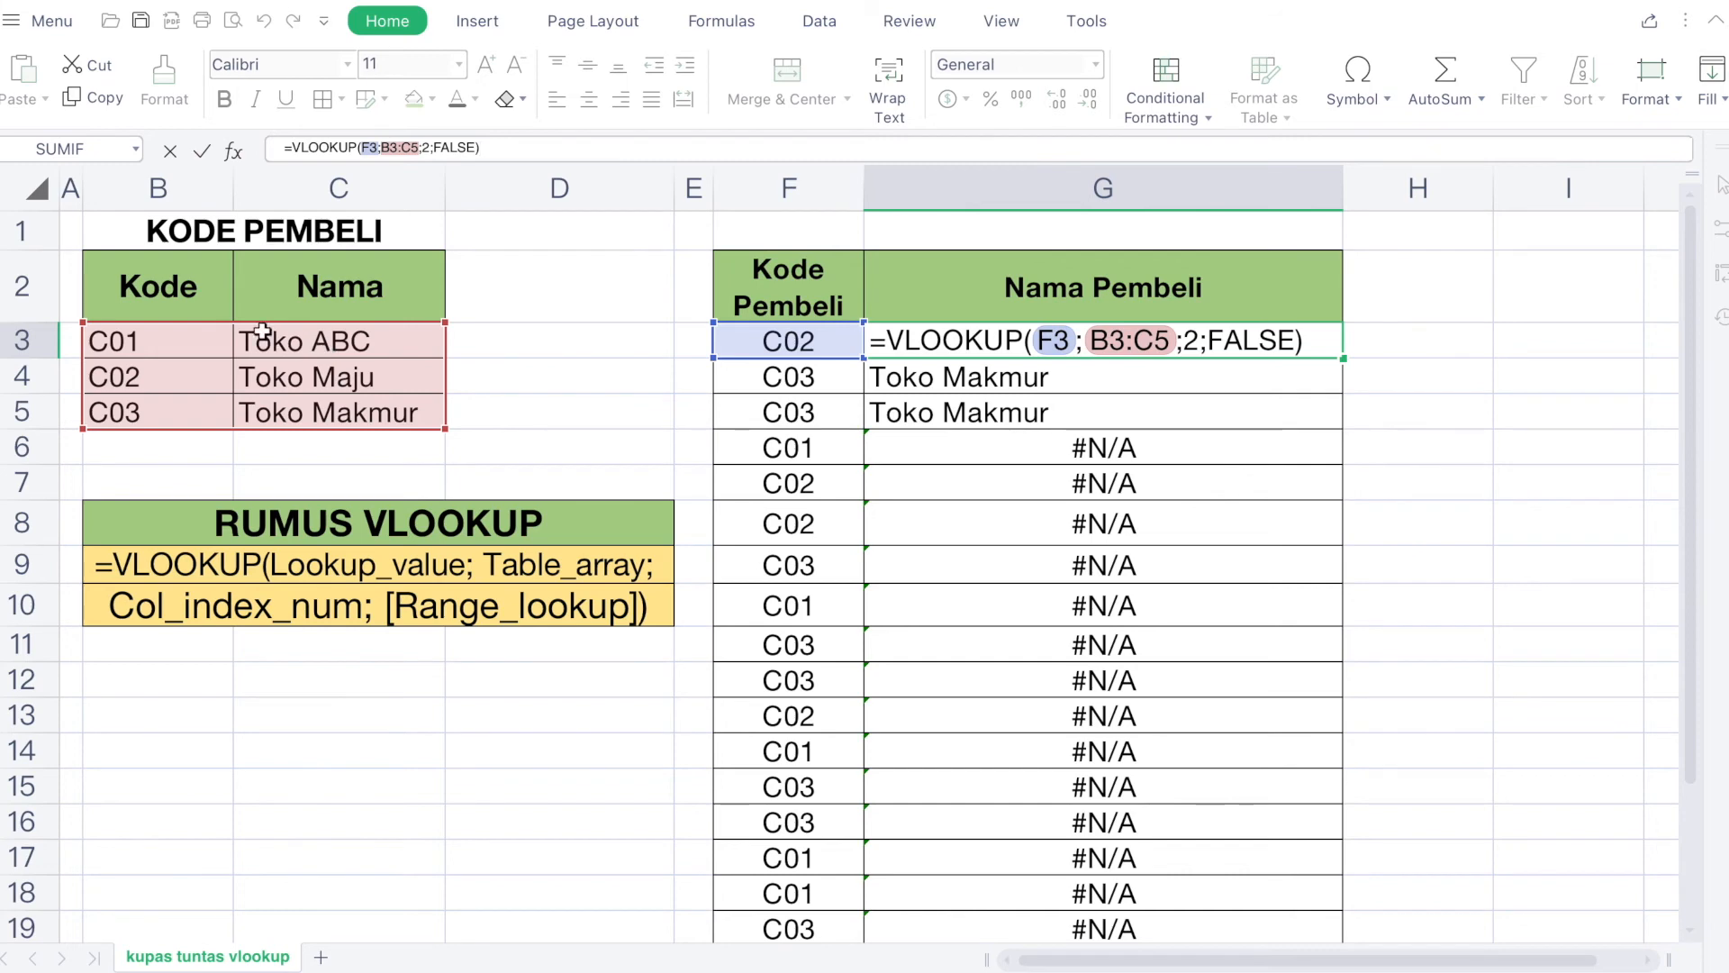
key(Return)
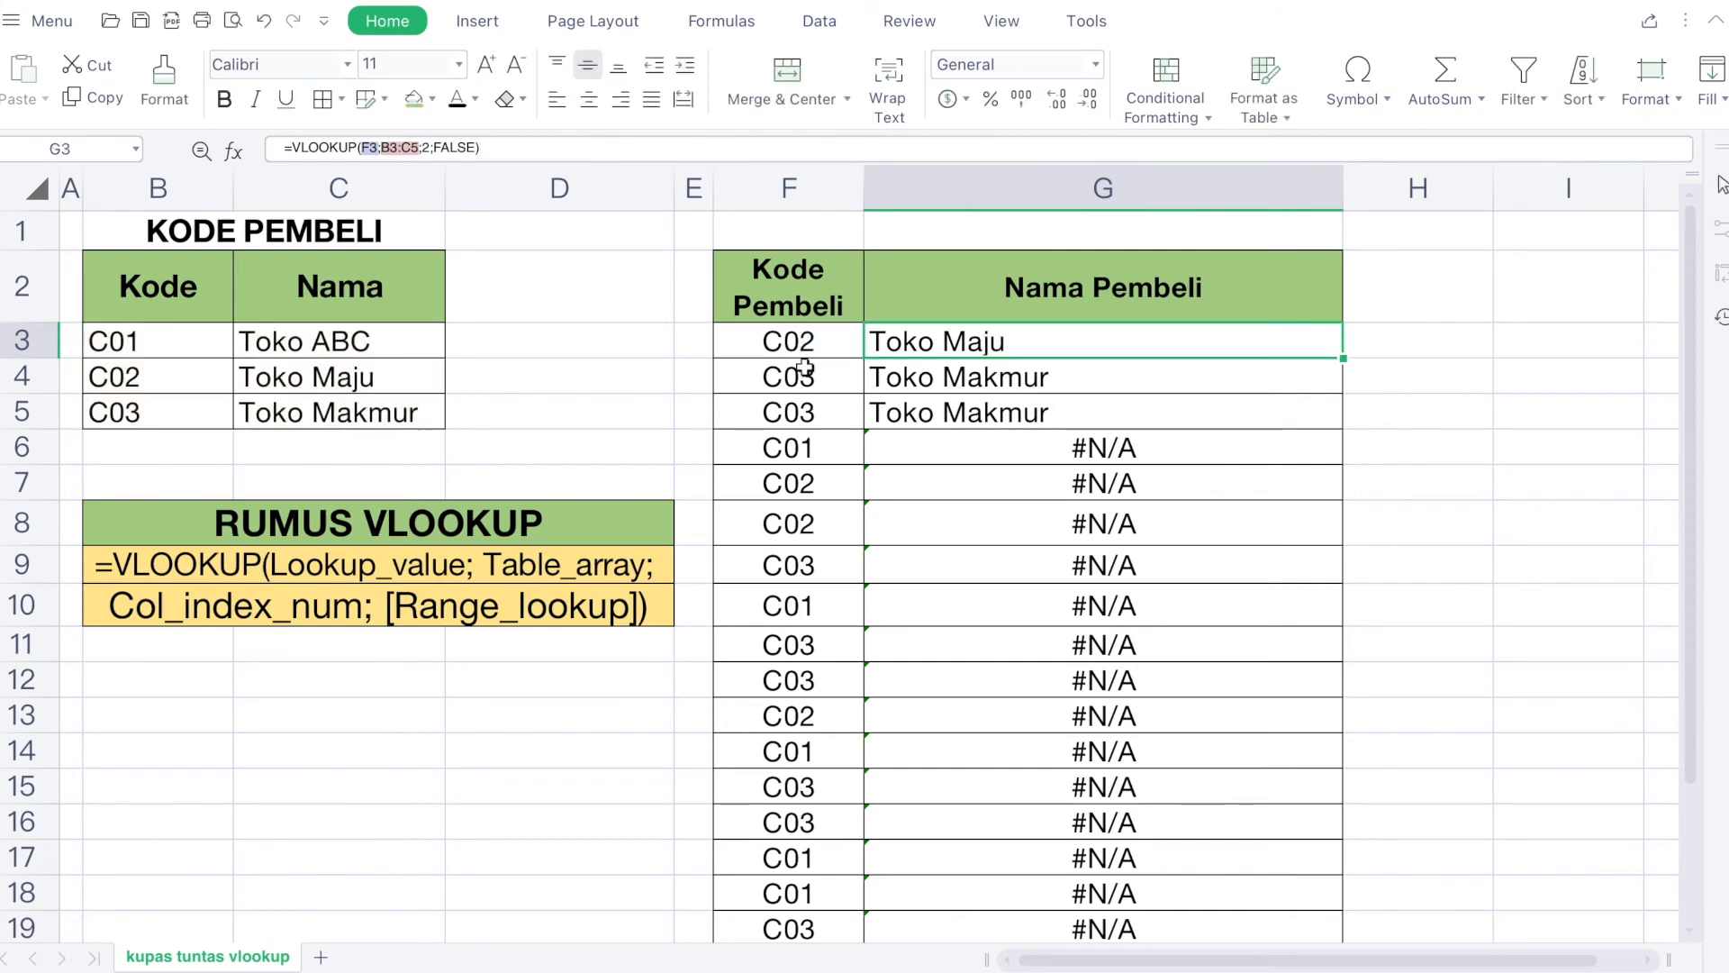
click(917, 374)
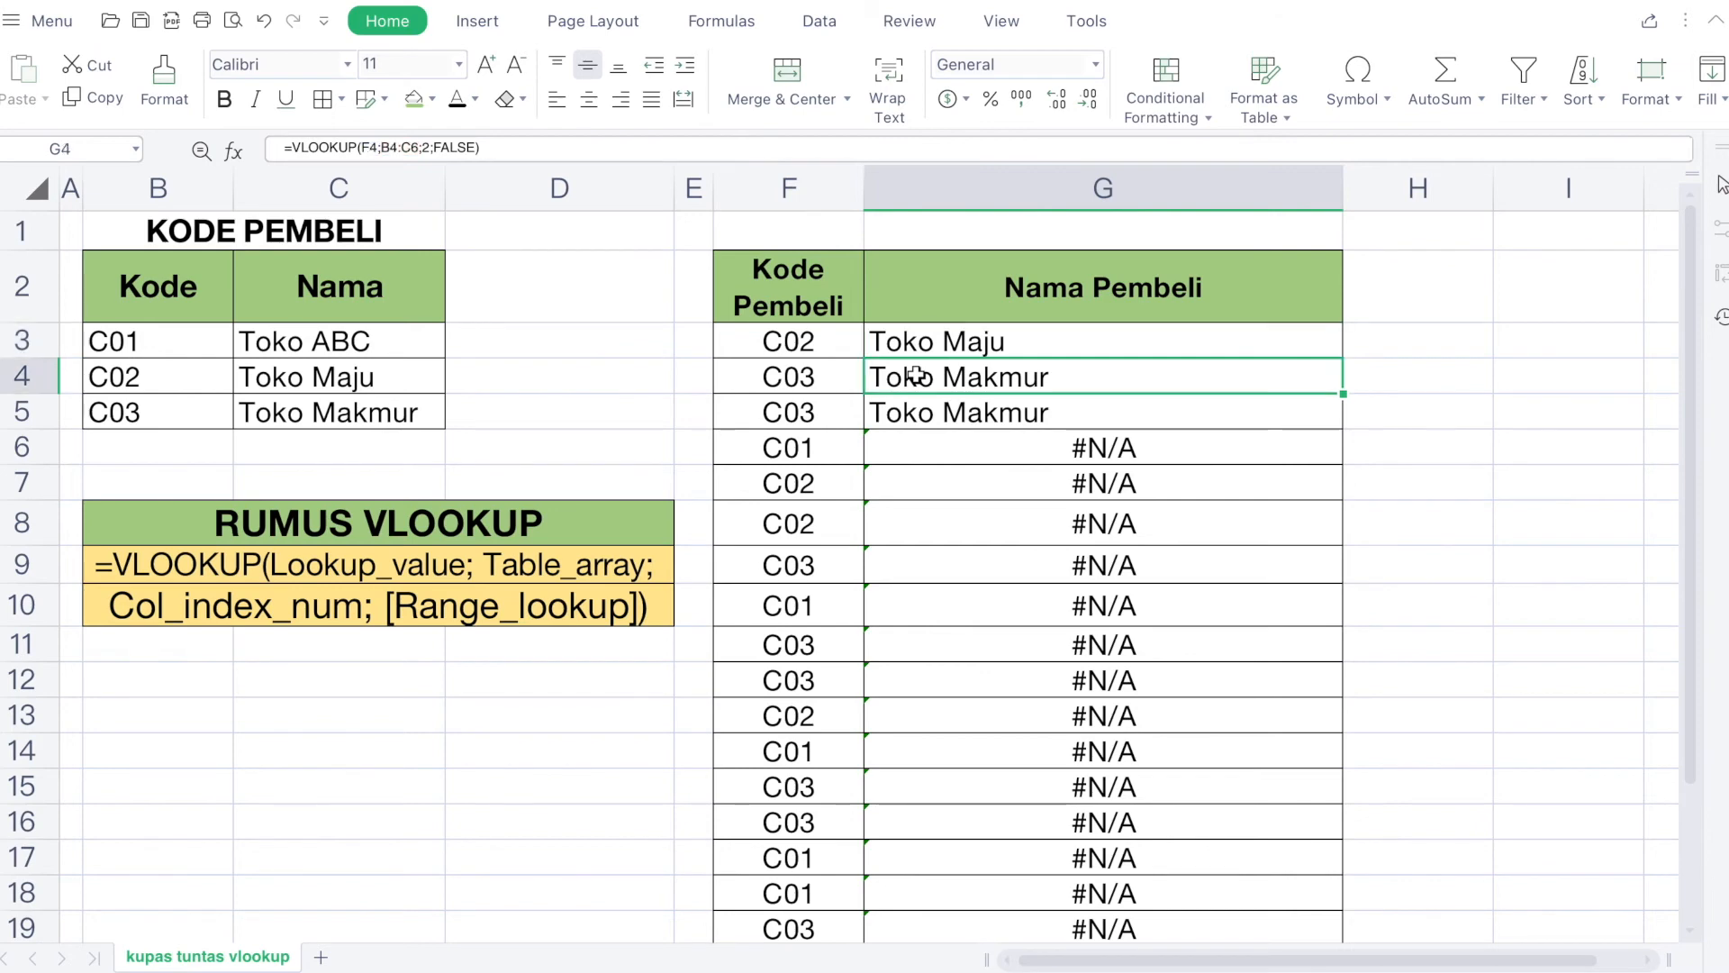
click(633, 145)
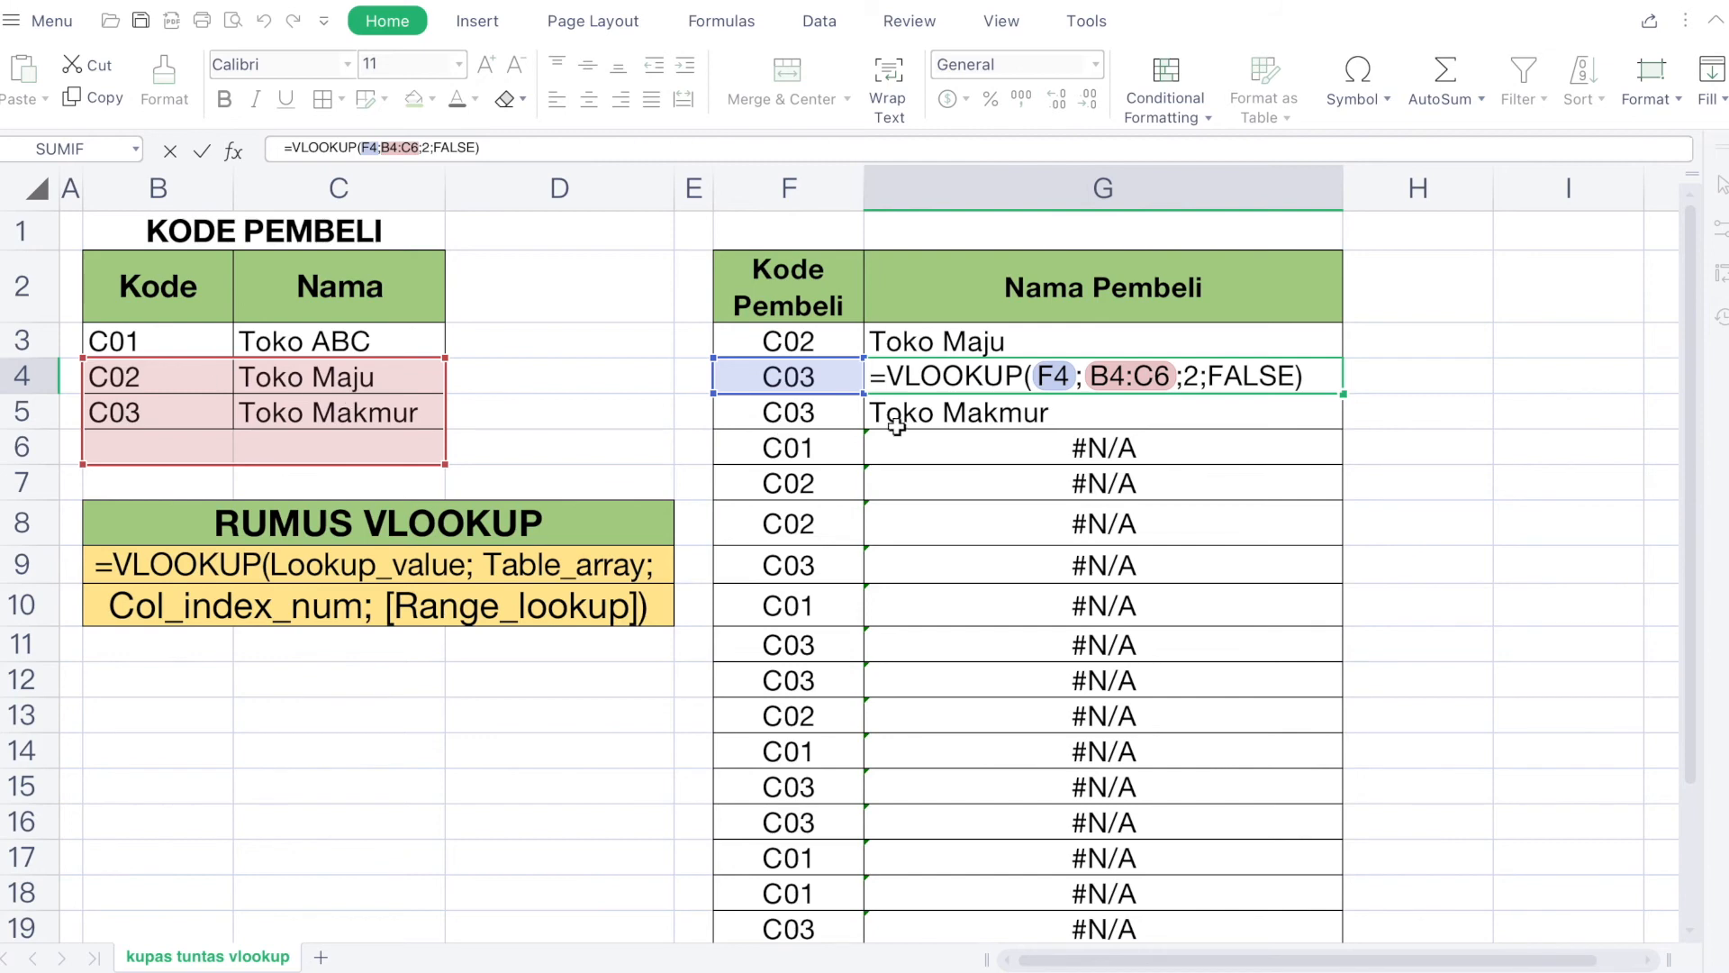
key(ctrl+Return)
click(934, 444)
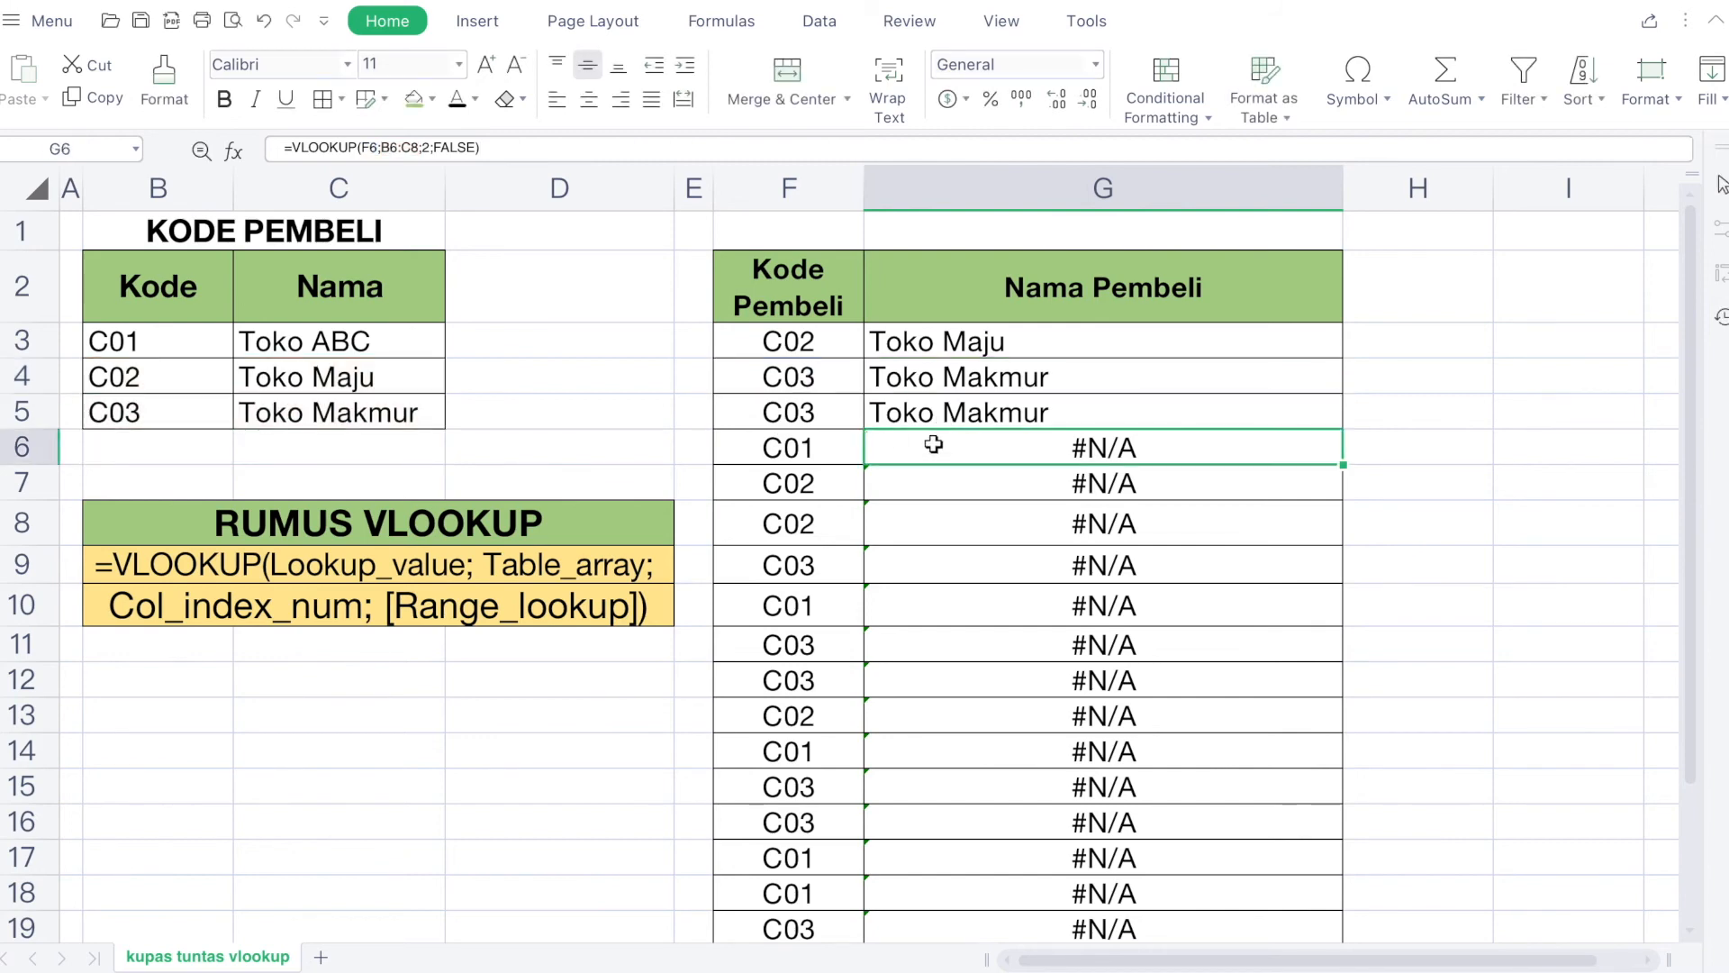
click(648, 145)
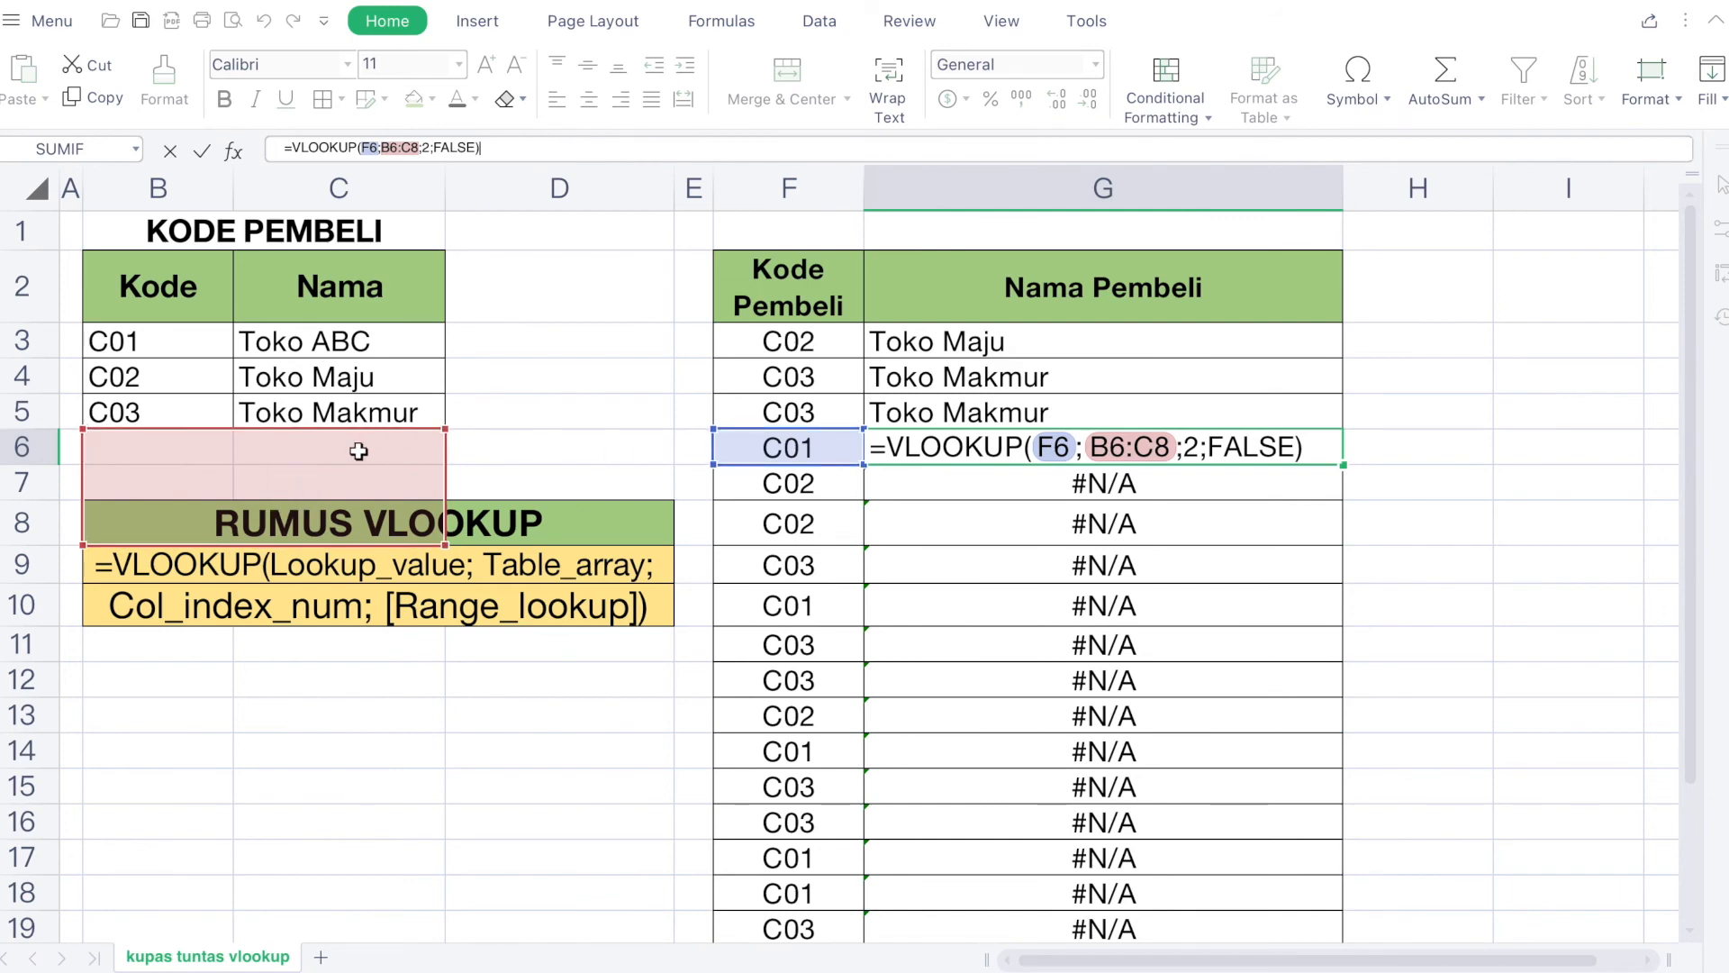
key(Escape)
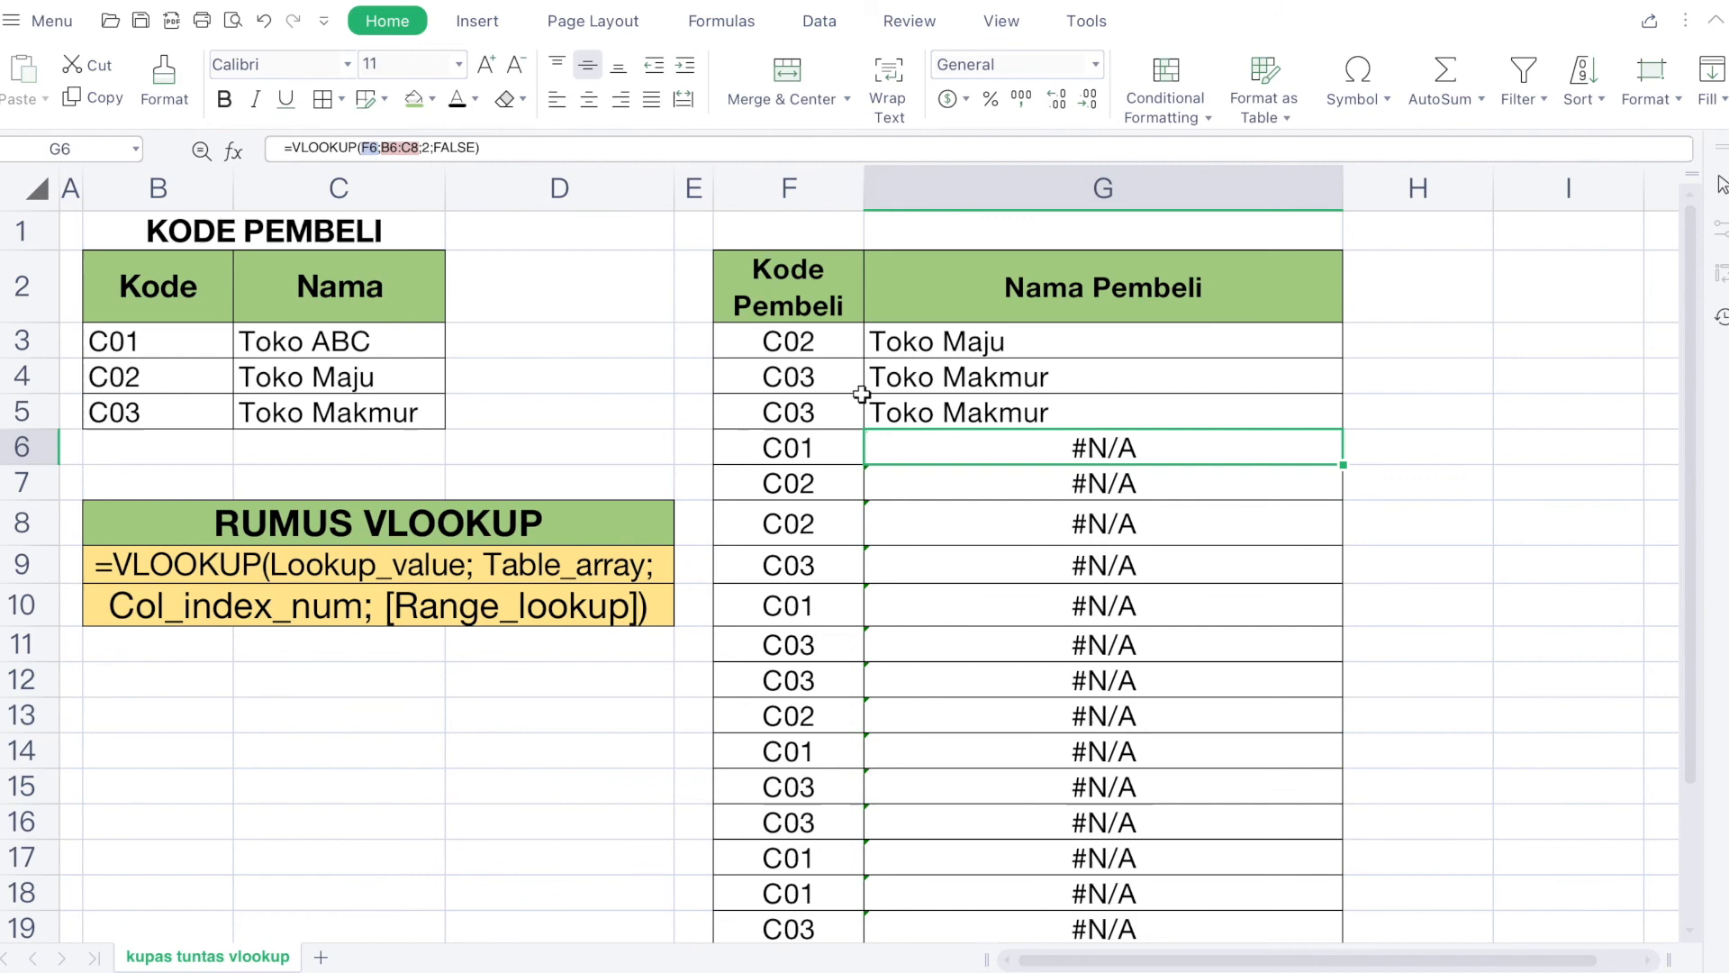
Step: Make the table array in the G3 VLOOKUP formula absolute, as $B$3:$C$5
click(947, 343)
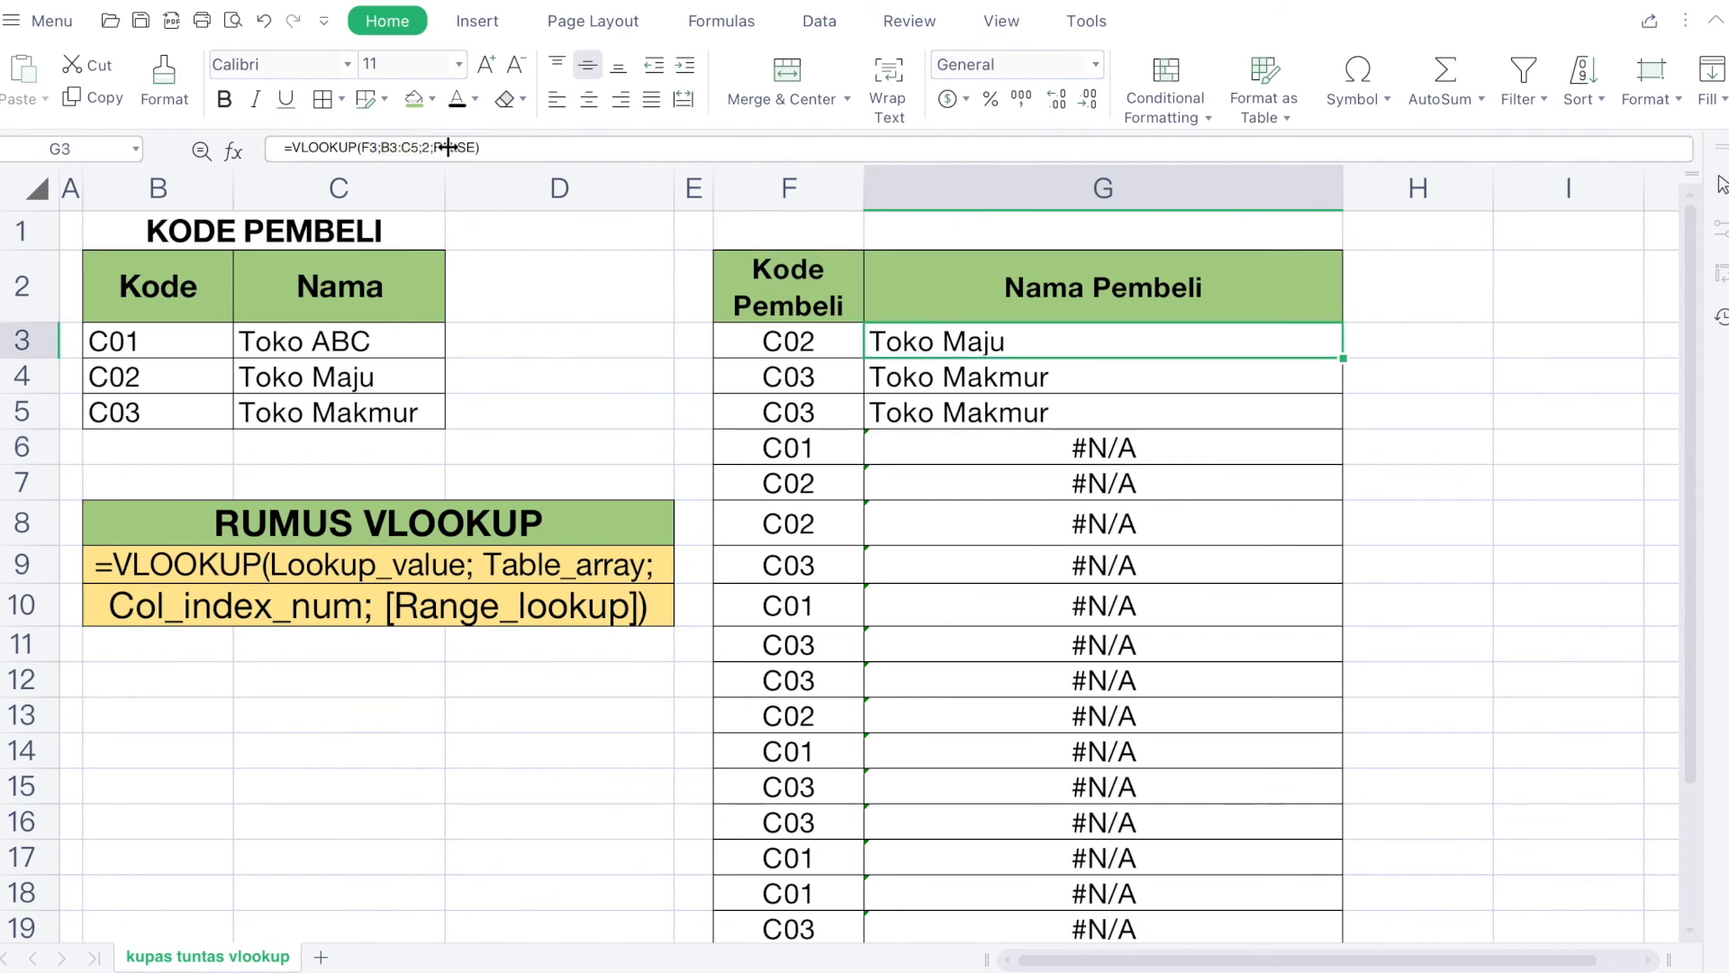
click(496, 147)
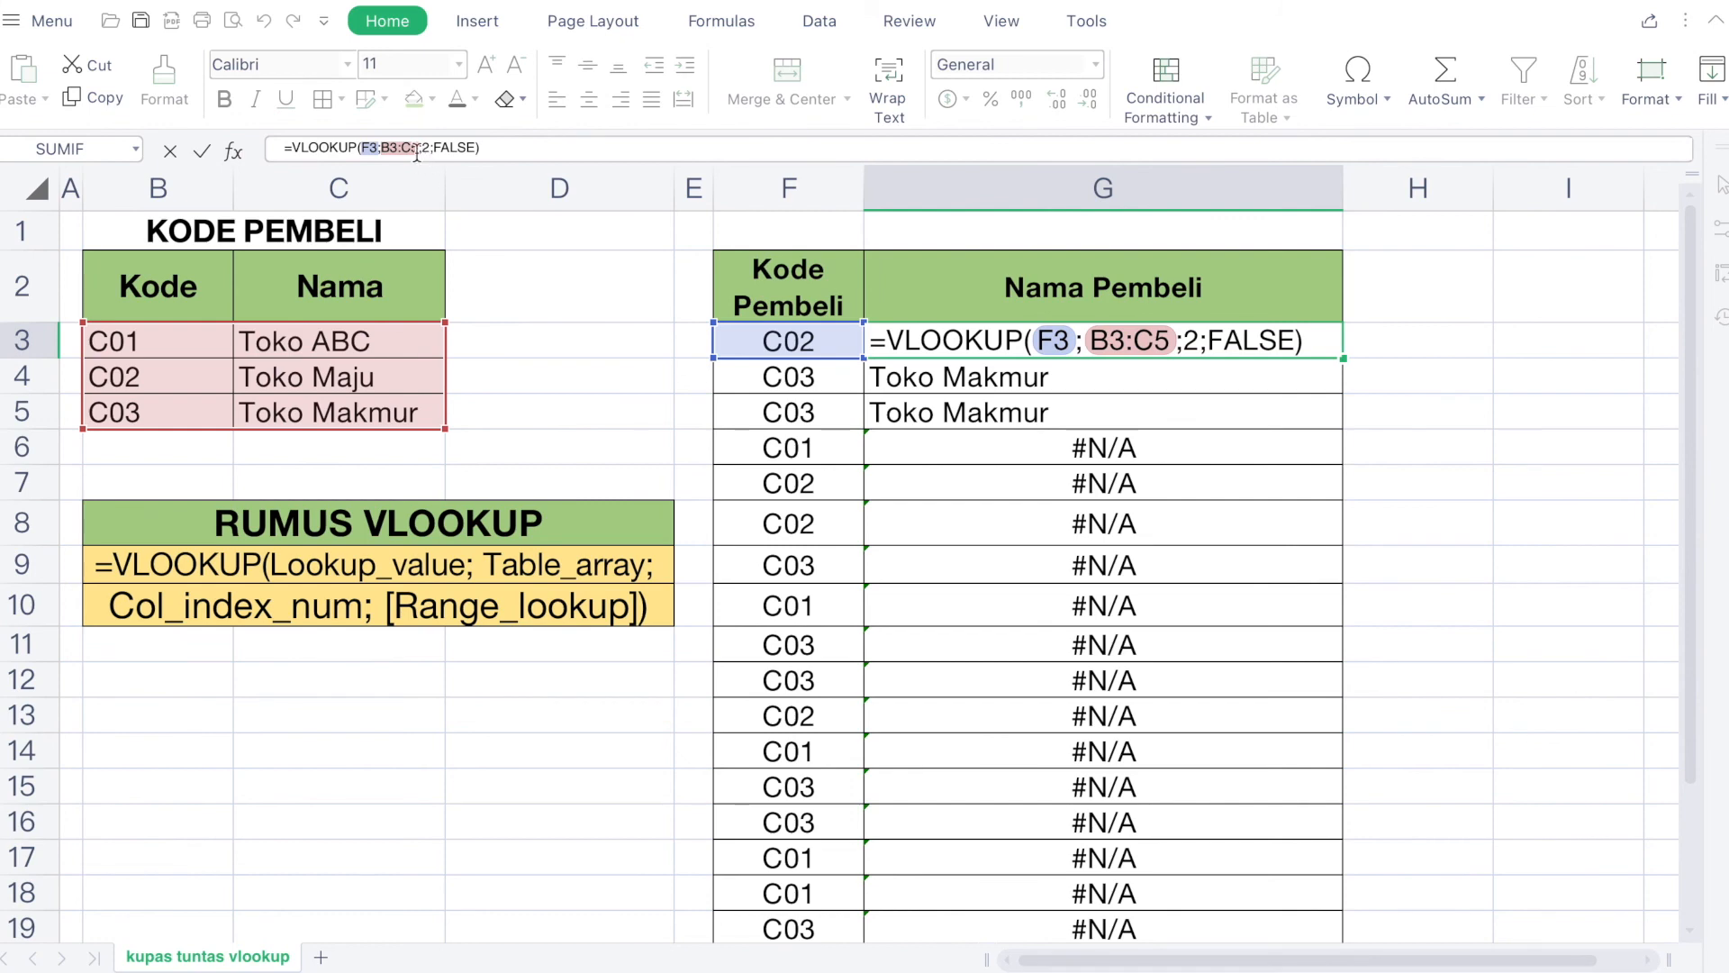
click(399, 150)
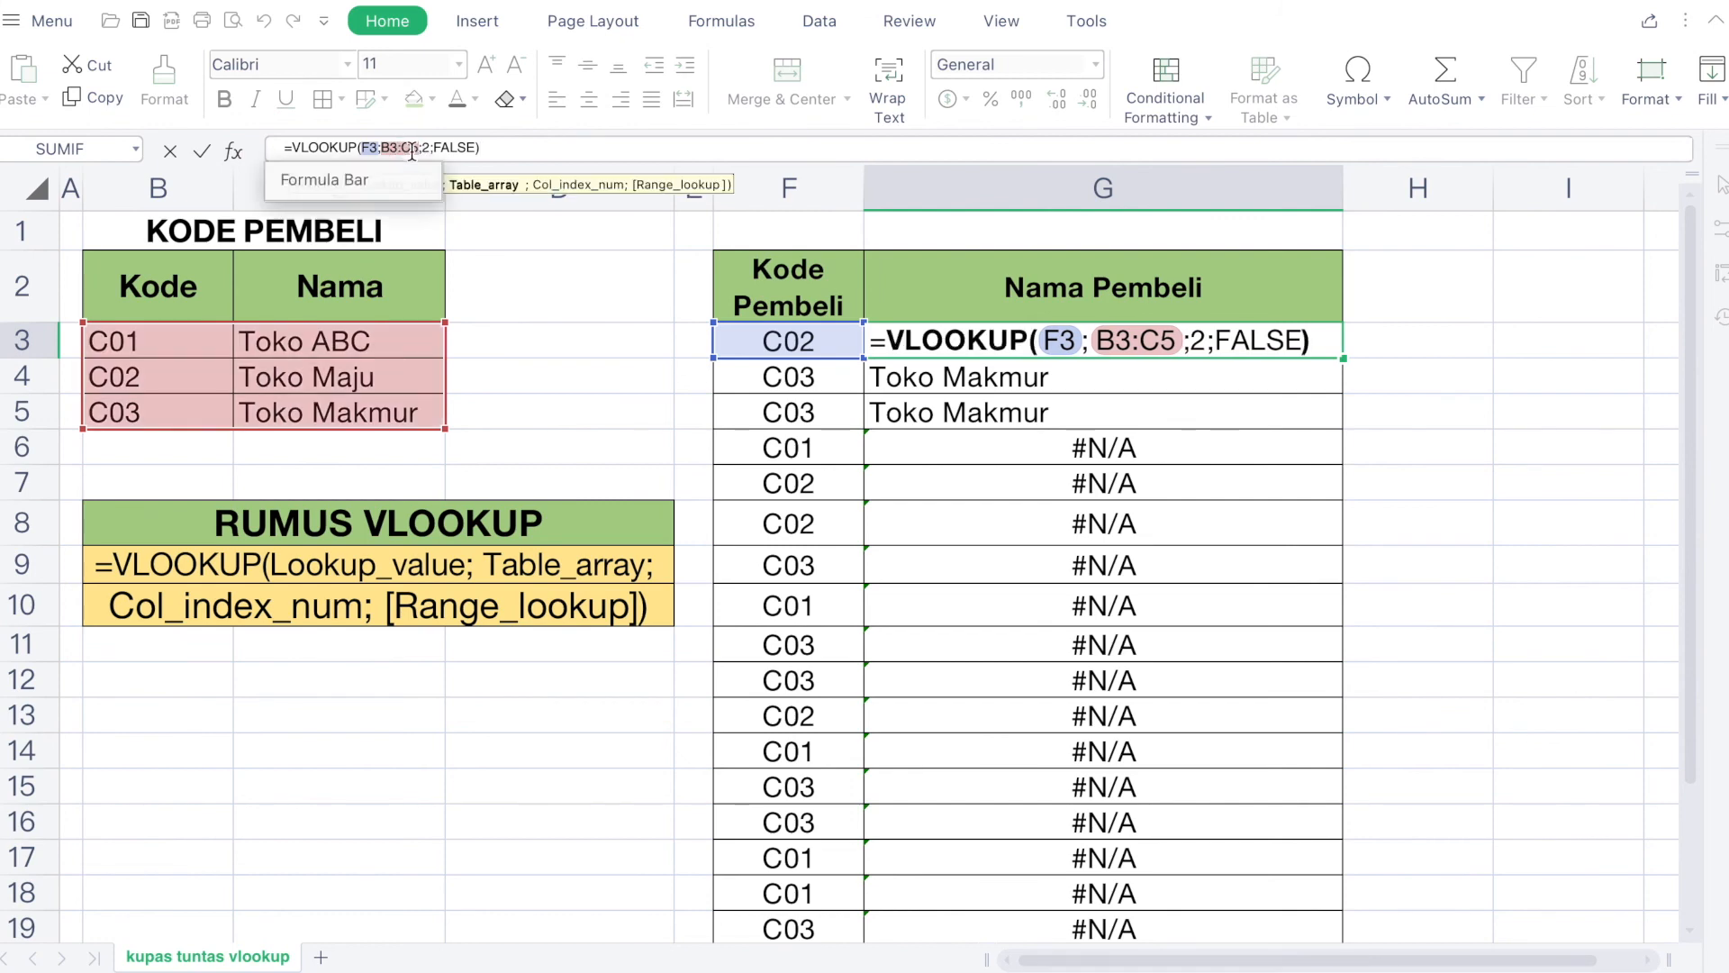
key(F4)
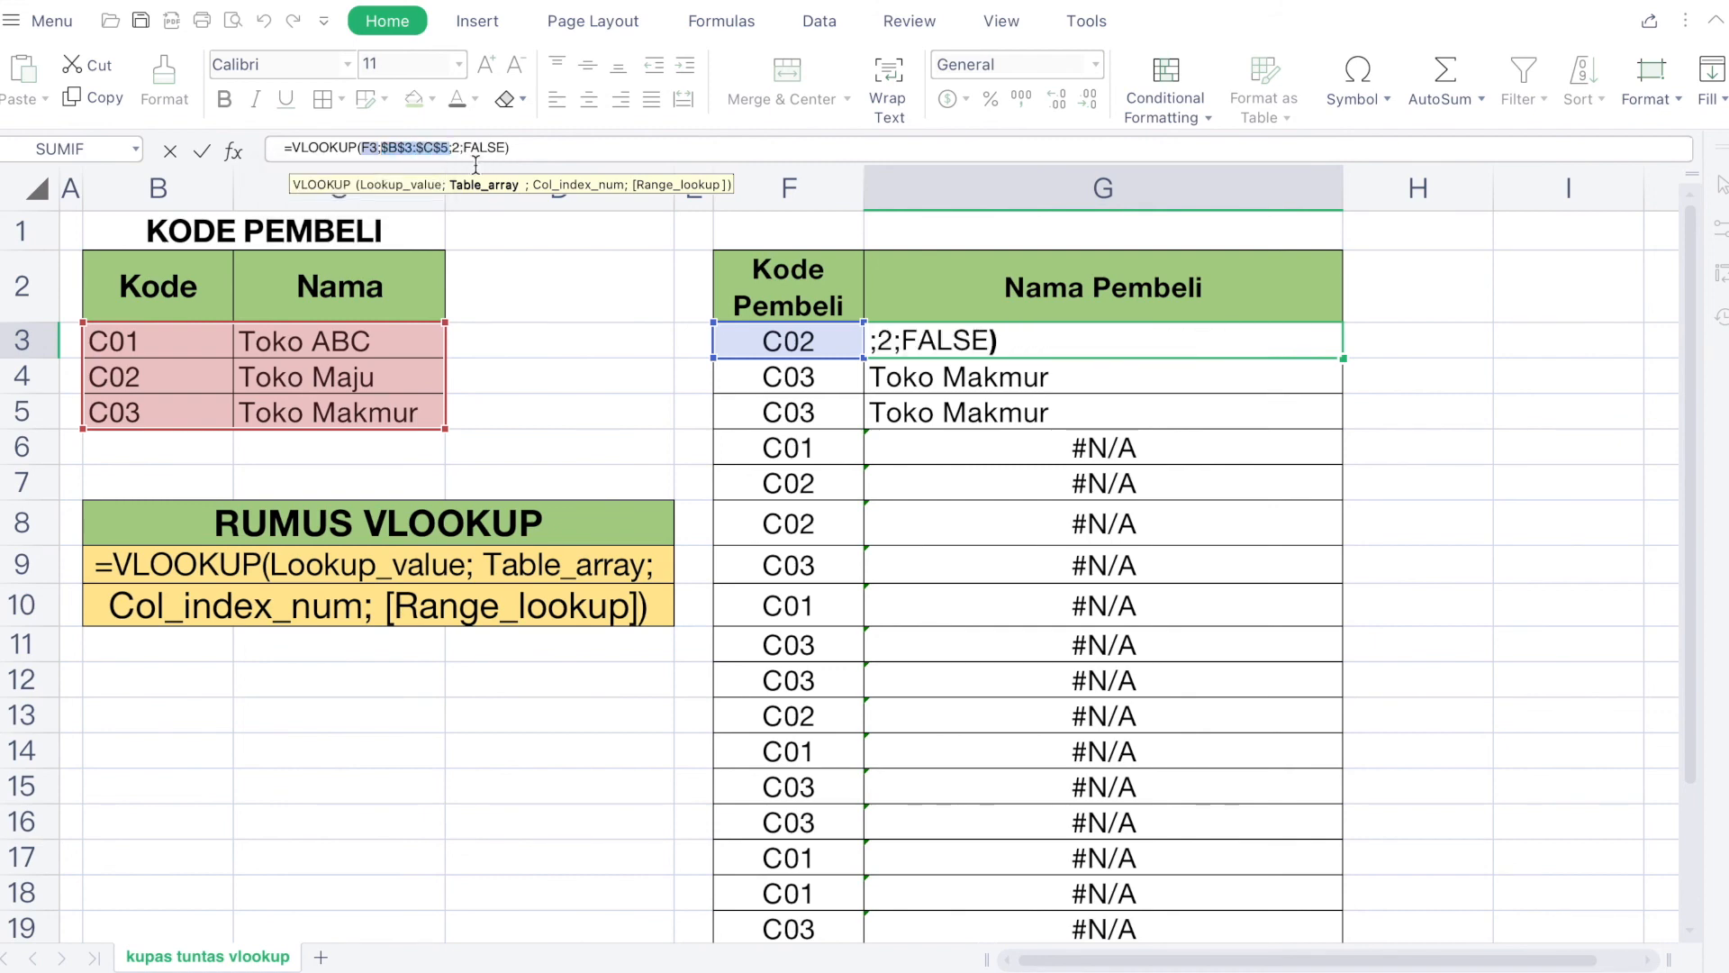
click(558, 142)
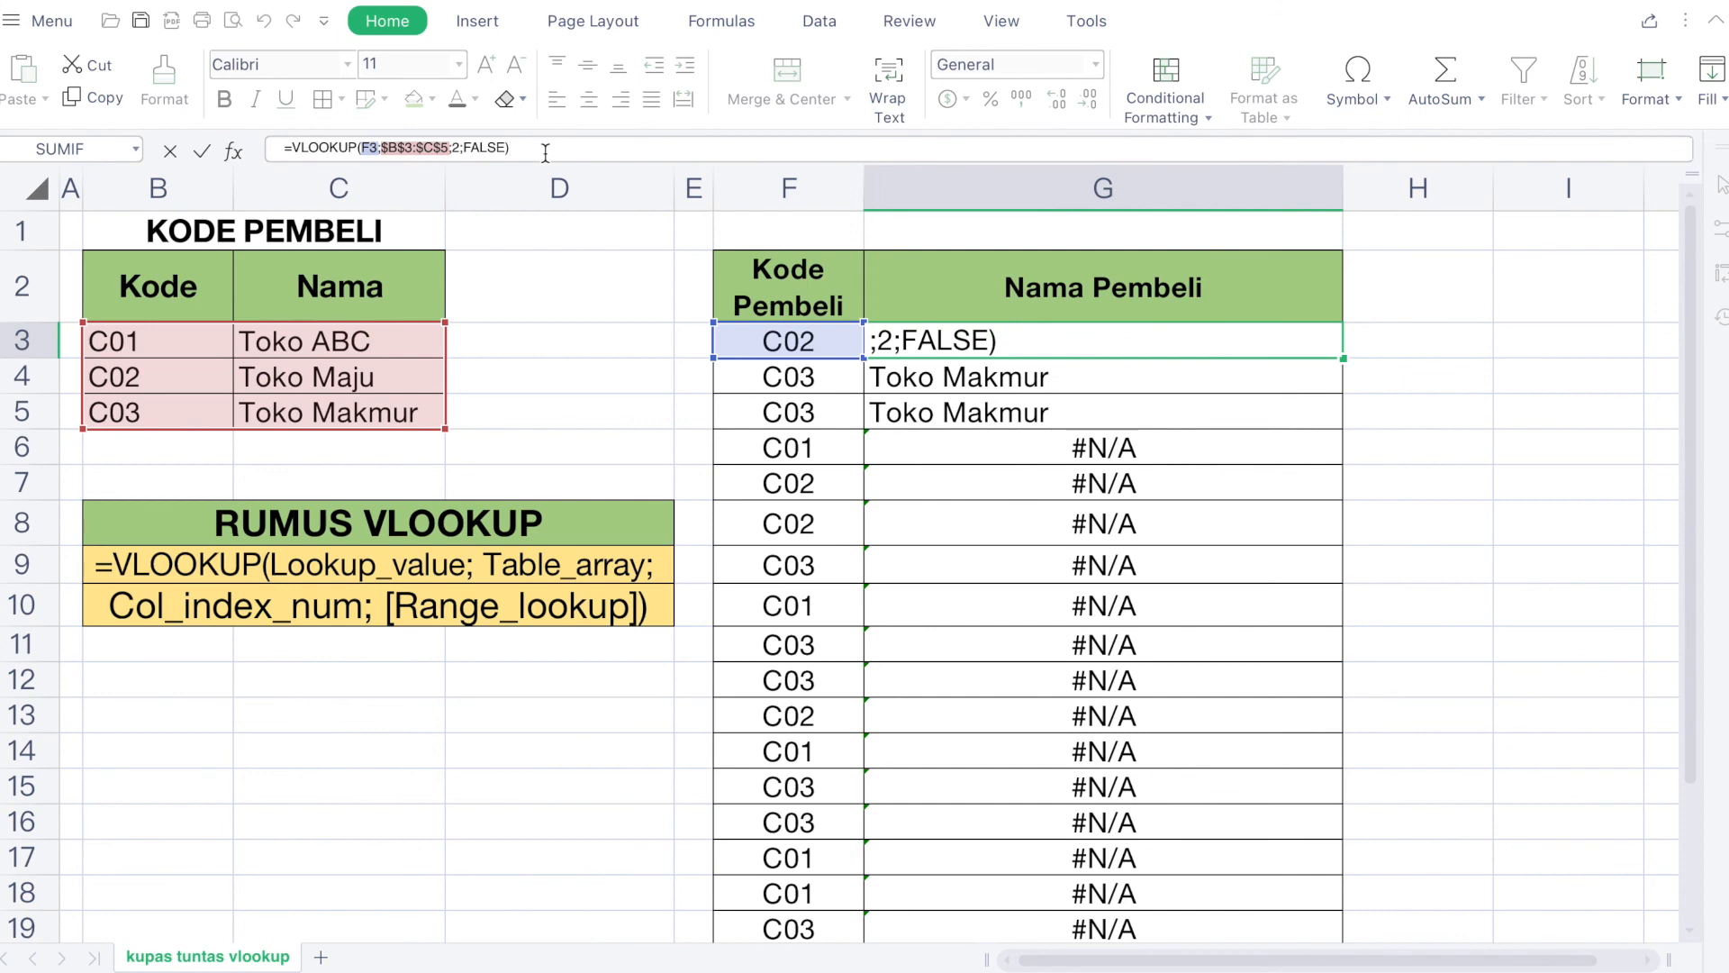
key(Return)
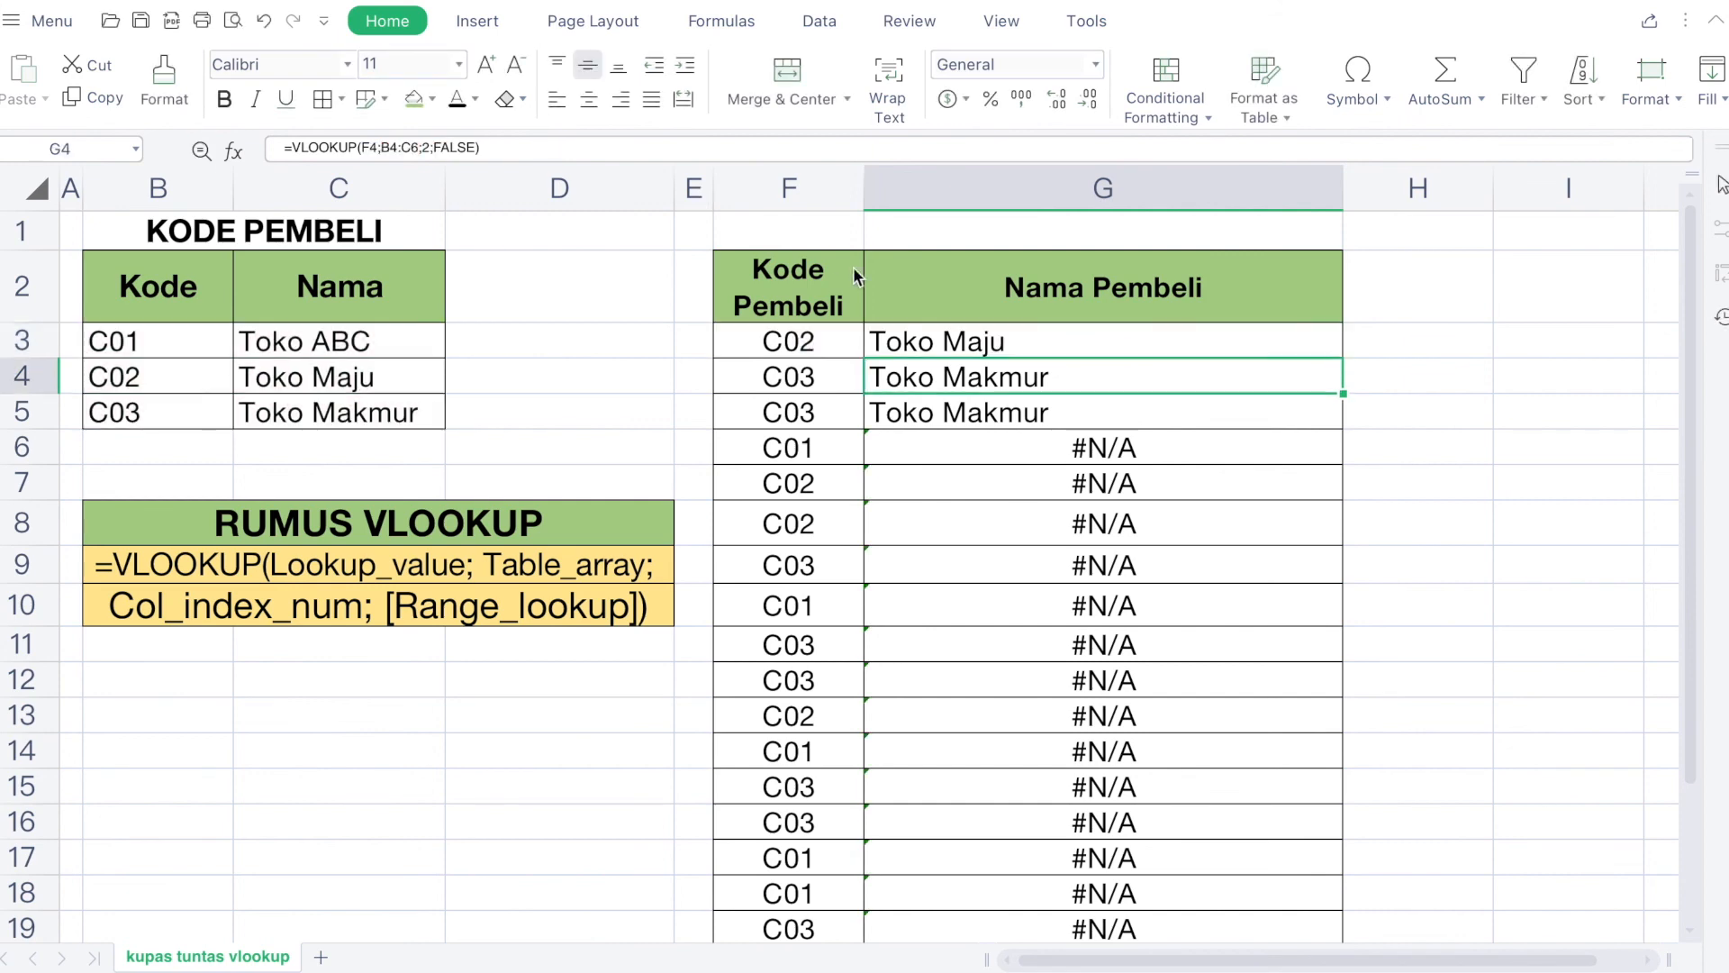
Step: Copy the corrected VLOOKUP formula from G3 over the remaining Nama Pembeli cells, G4:G23
click(916, 344)
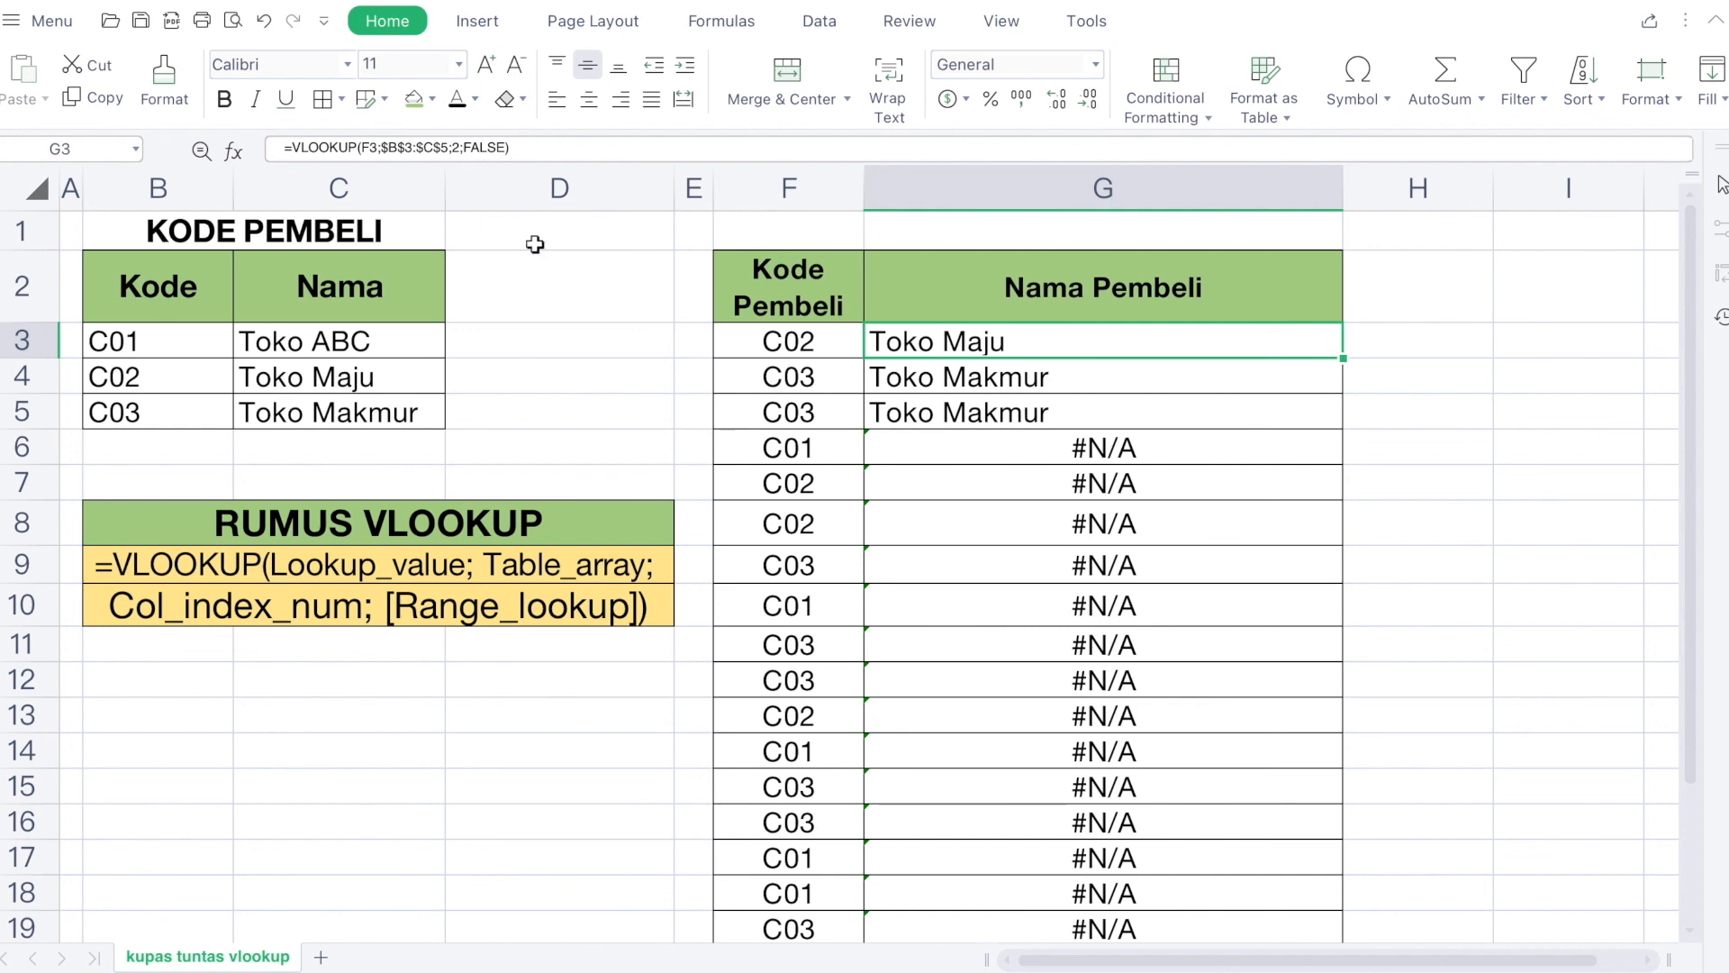
key(ctrl+c)
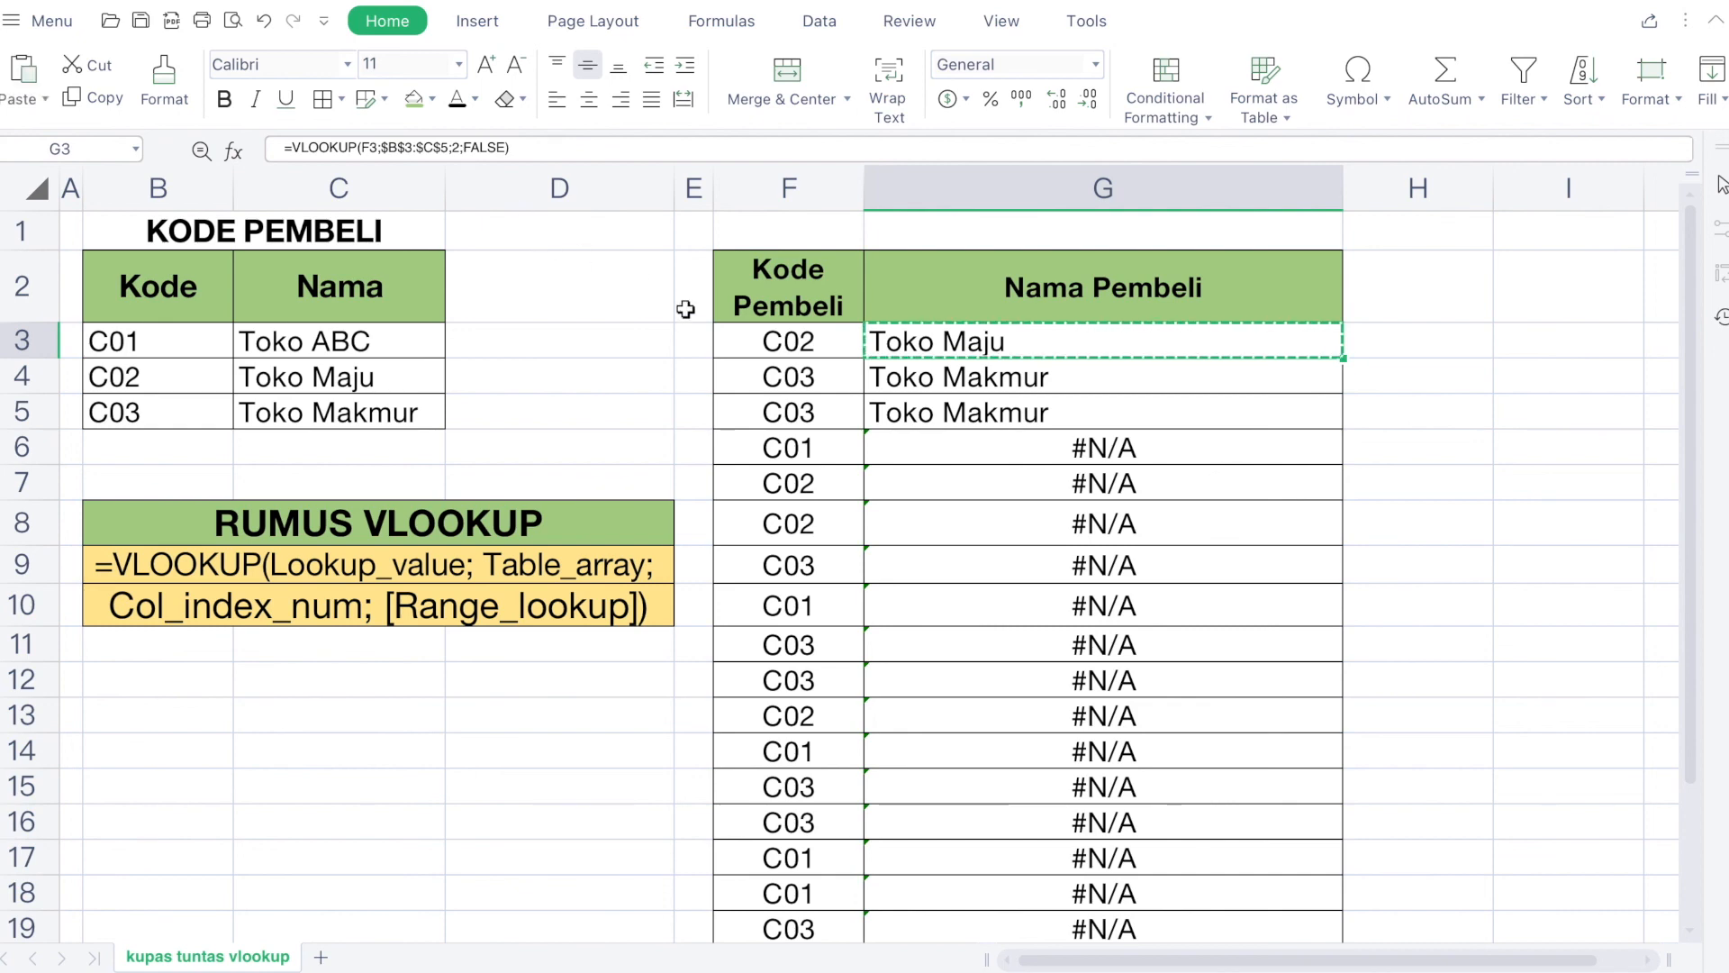
click(902, 380)
scroll(962, 491, down, 5)
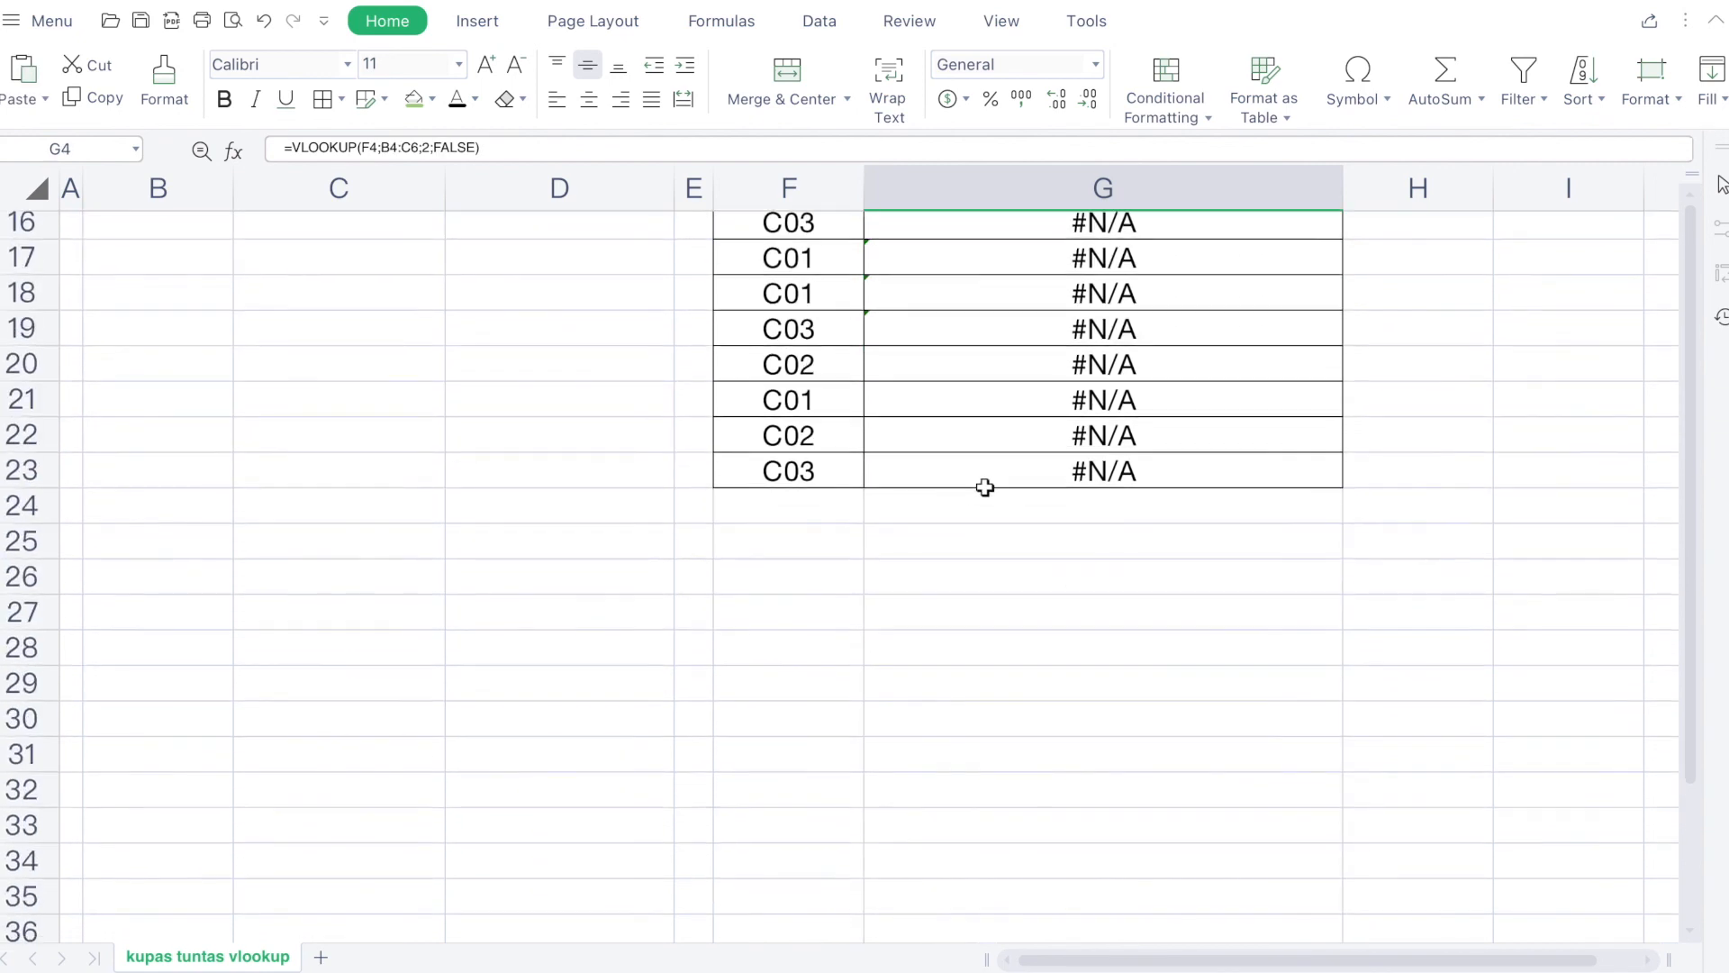
shift+click(981, 470)
key(ctrl+v)
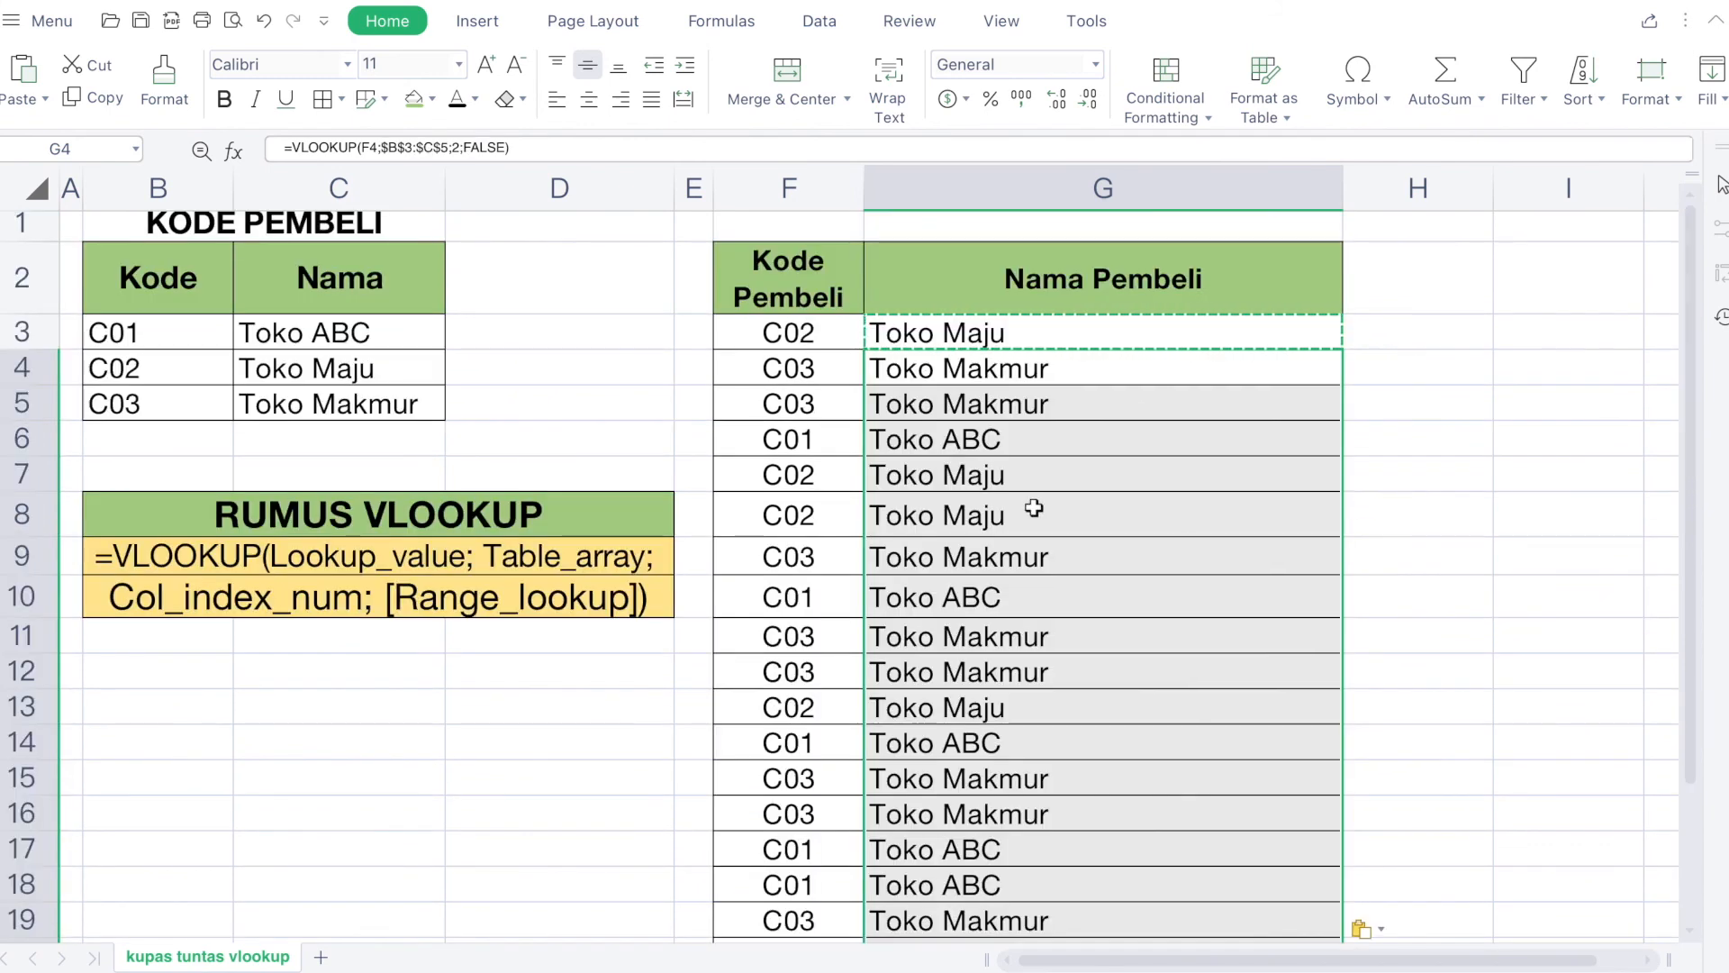
Step: Examine the copied formula in G9, checking its lookup cell and table range
click(1020, 560)
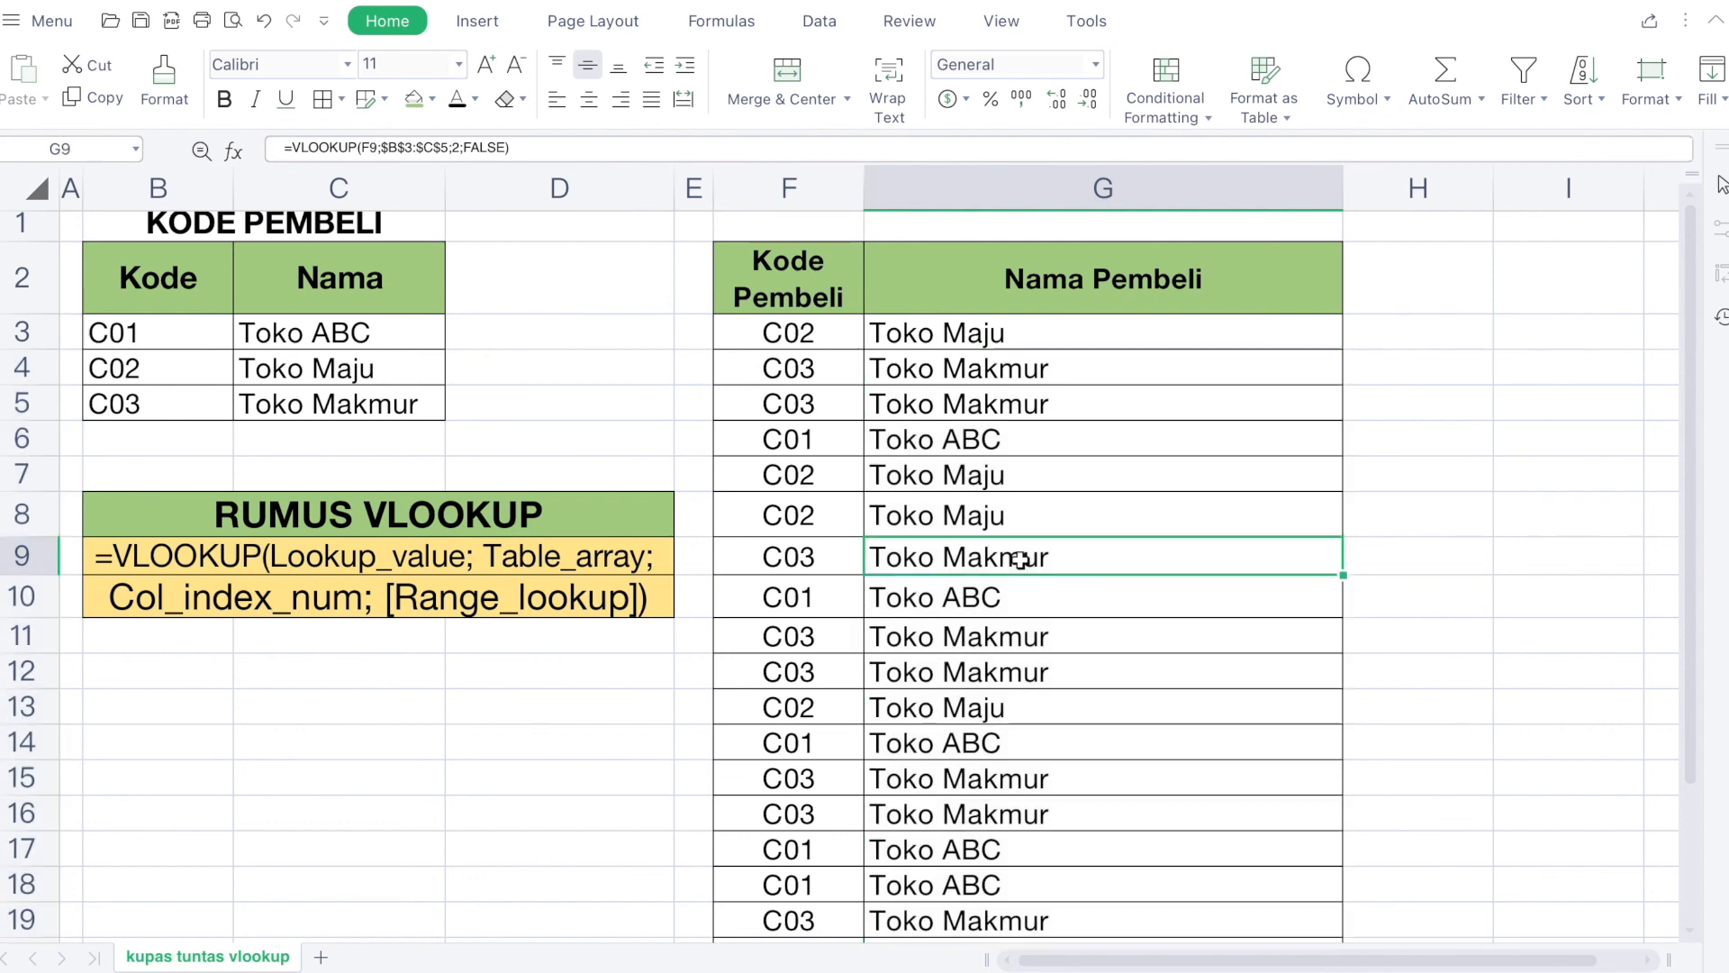
click(526, 149)
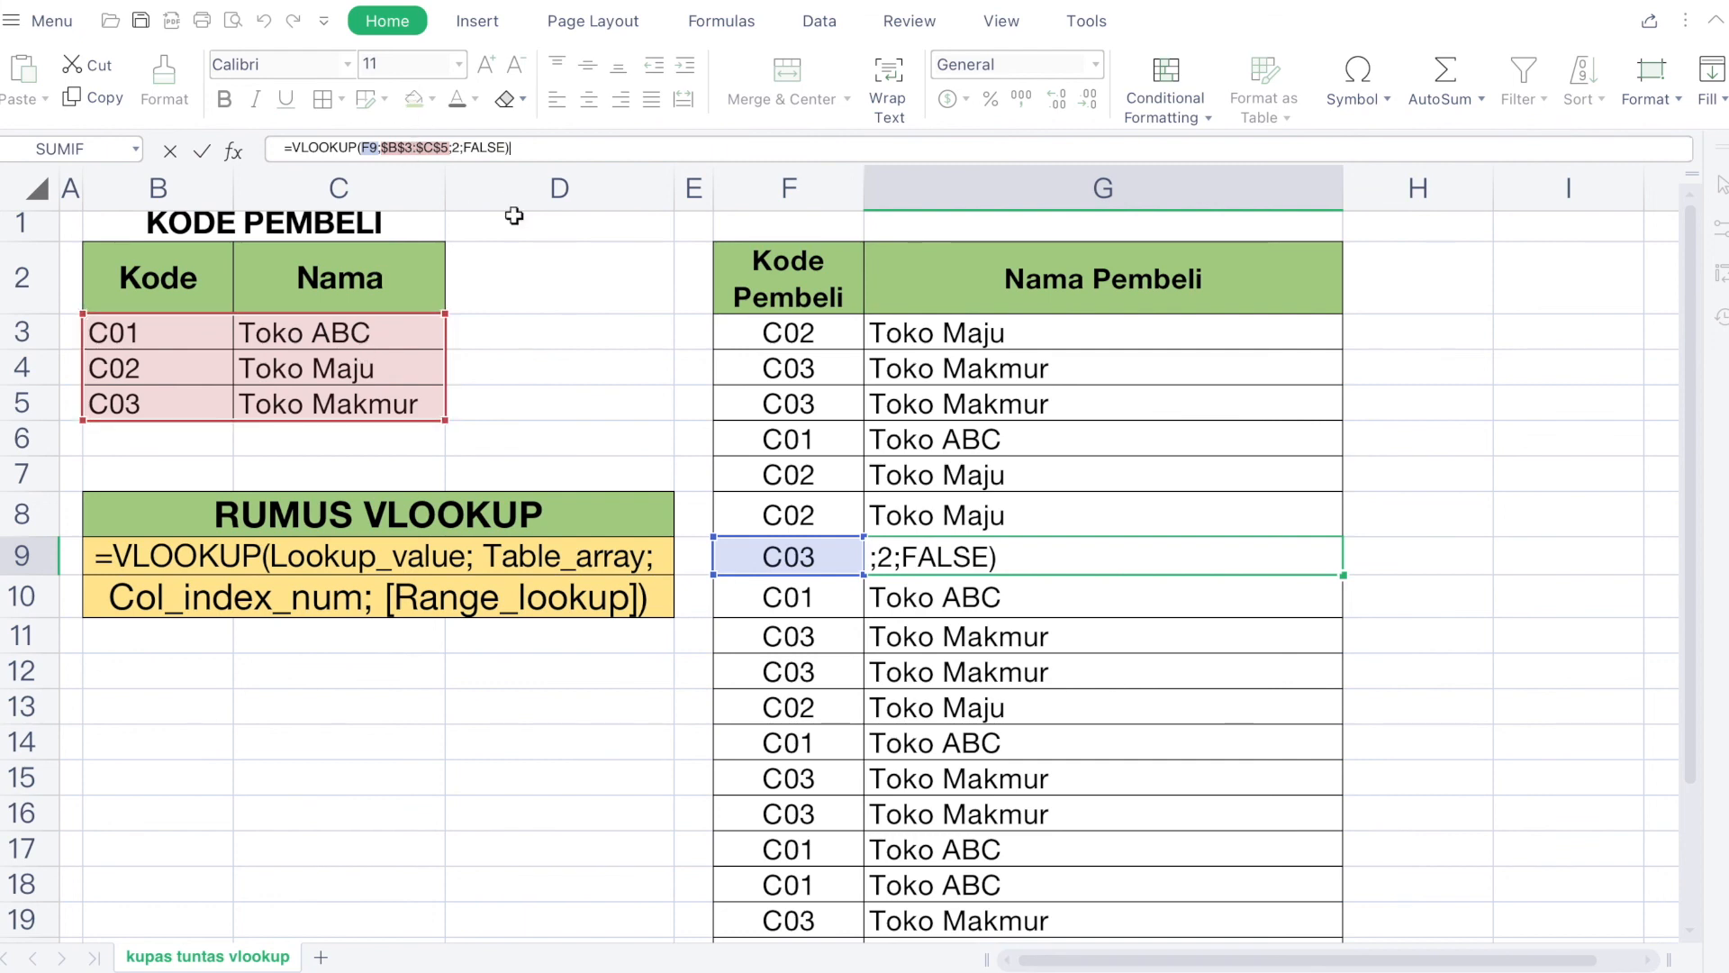
key(ctrl+Return)
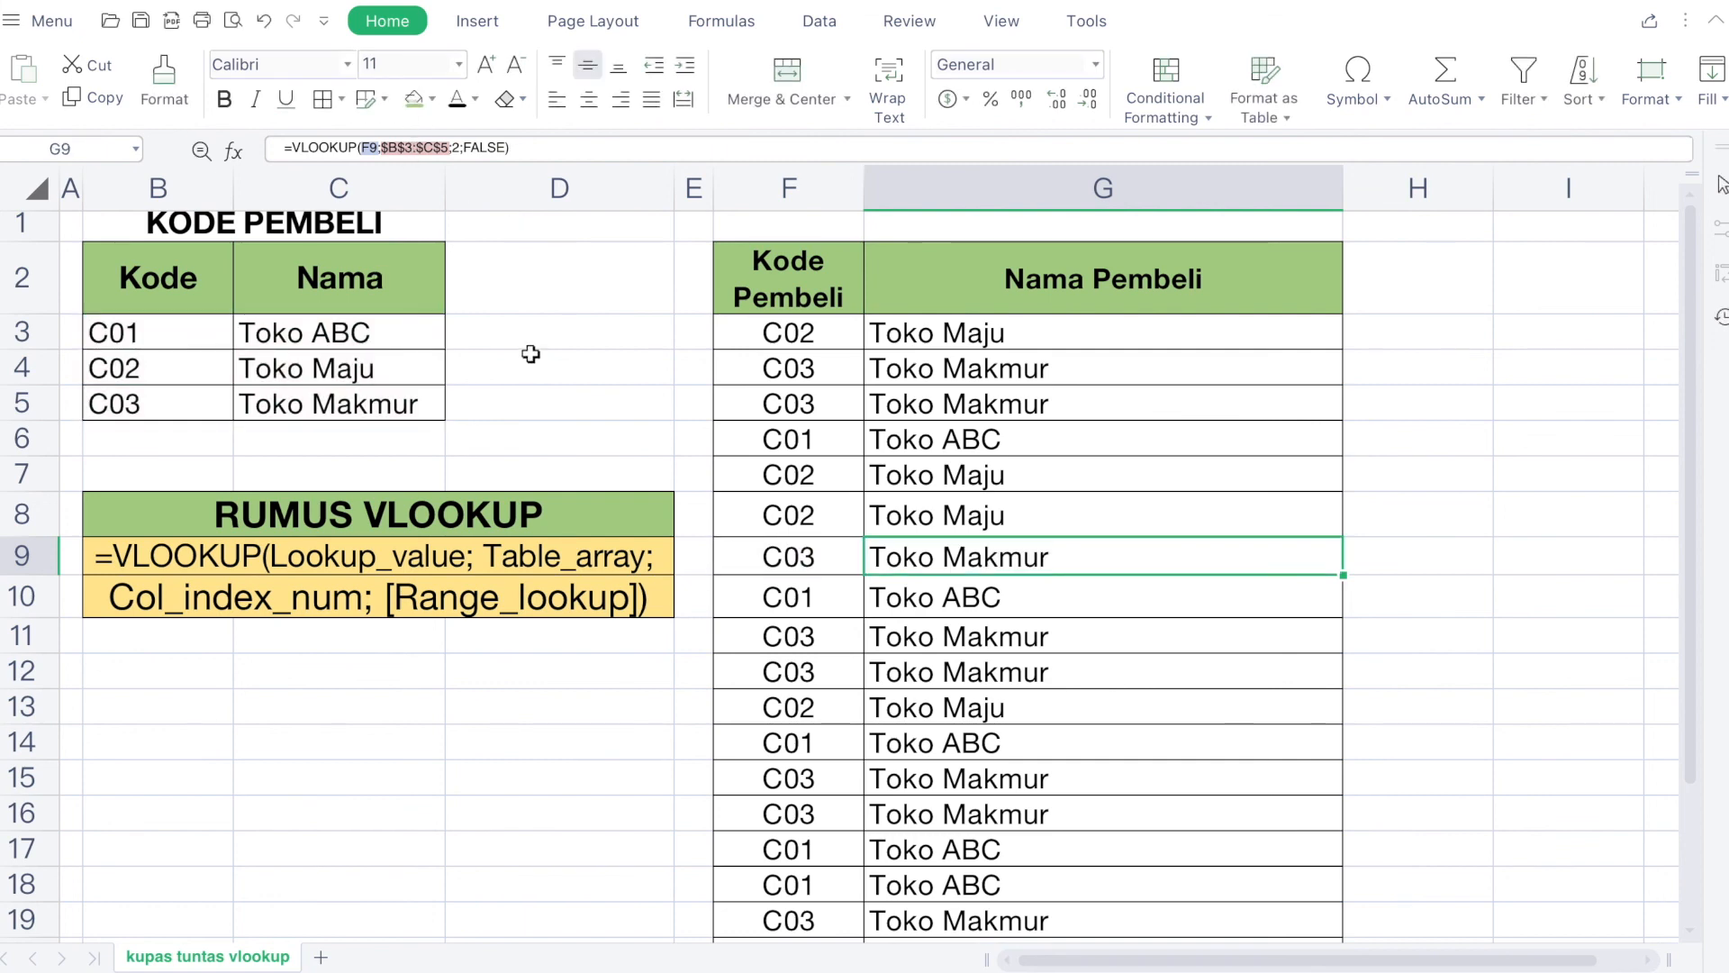